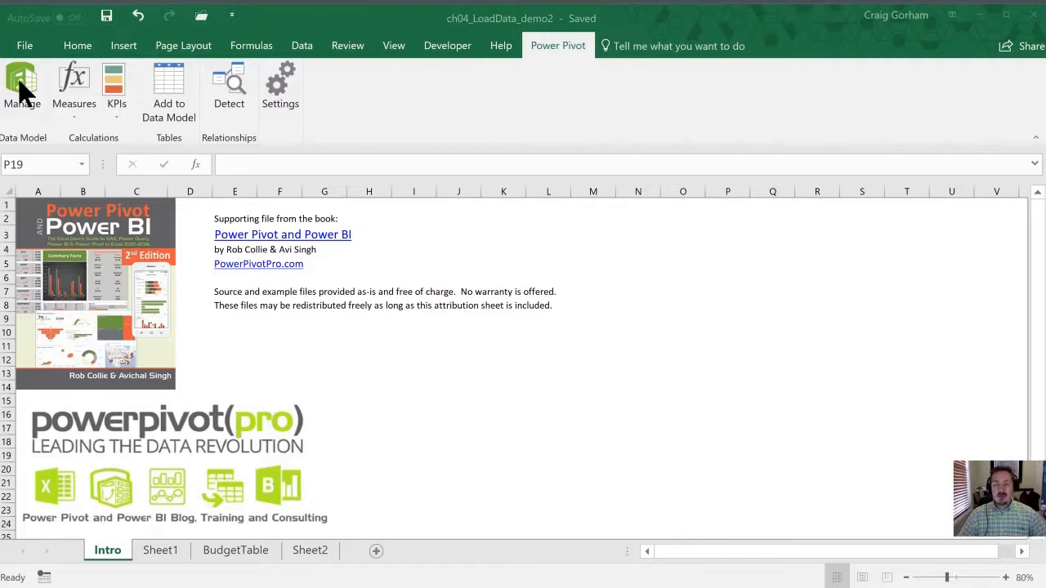
Step: Open the workbook's data model in the Power Pivot window
{"action": "left_click", "coordinate": [301, 48]}
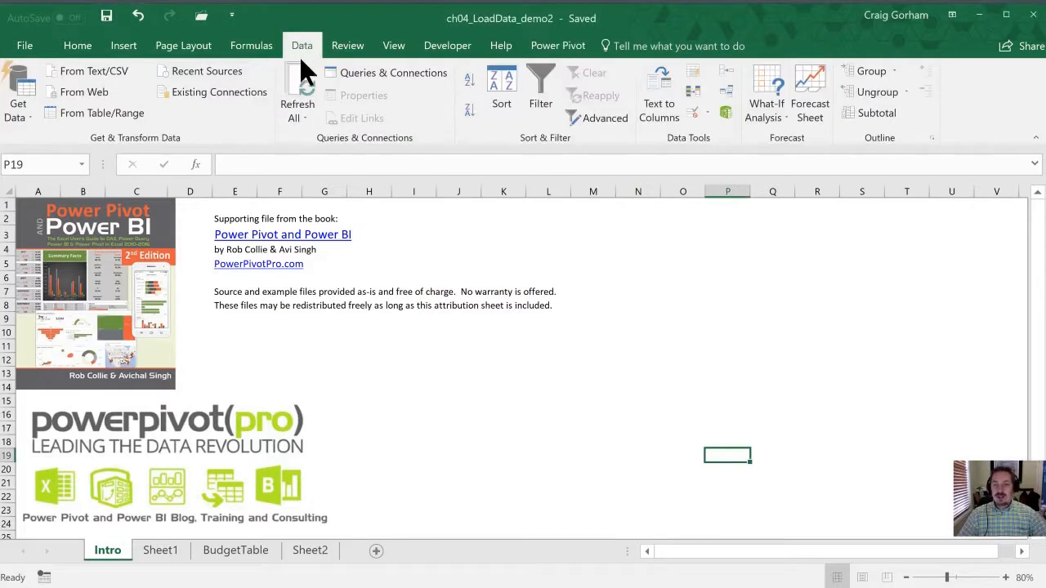
{"action": "left_click", "coordinate": [725, 112]}
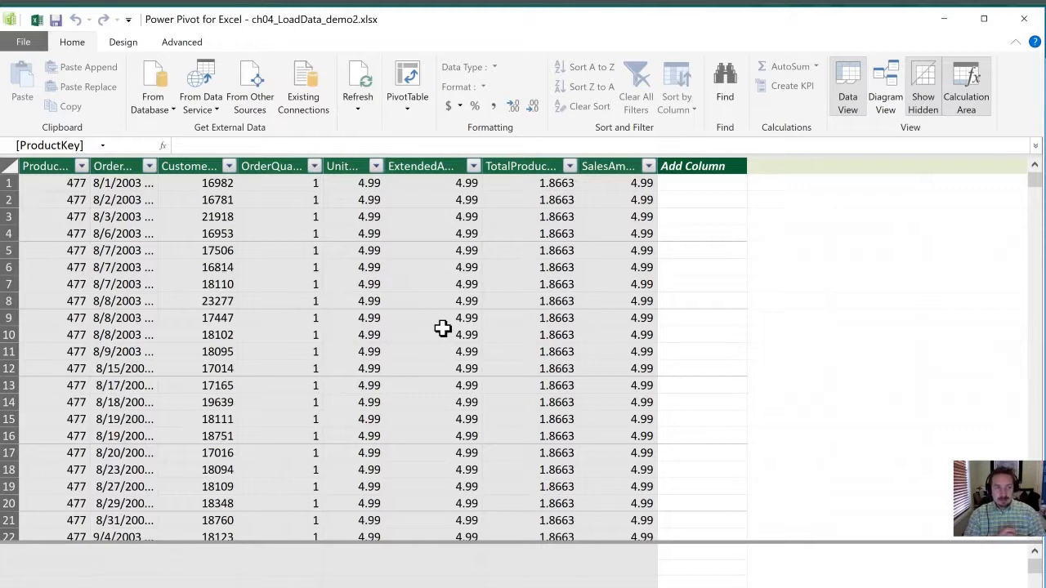
Step: Add a calculated column to the Sales table with the formula =Sales[SalesAmount] - [TotalProductCost]
{"action": "left_click", "coordinate": [700, 199]}
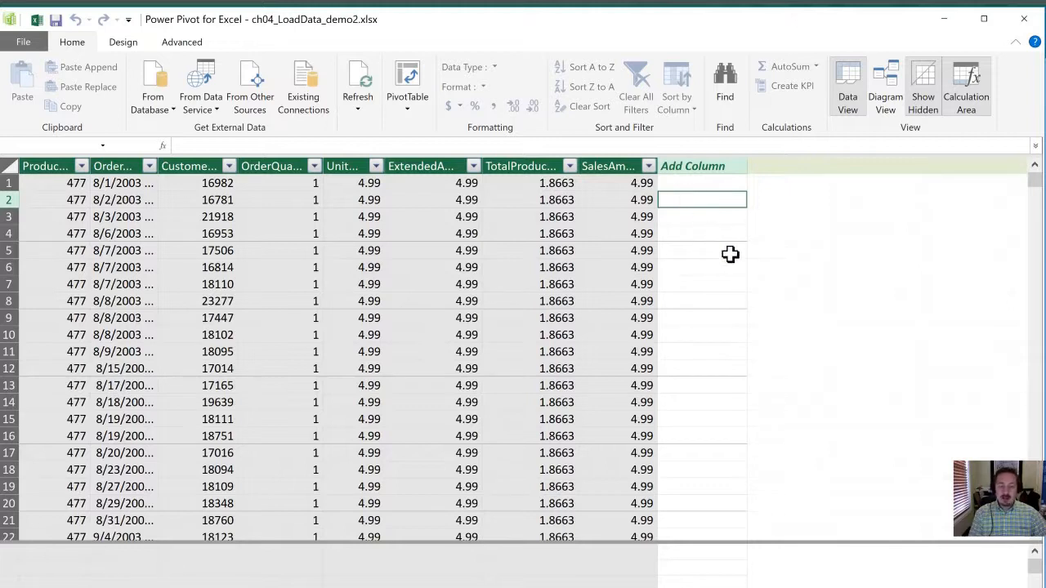
{"action": "type", "text": "="}
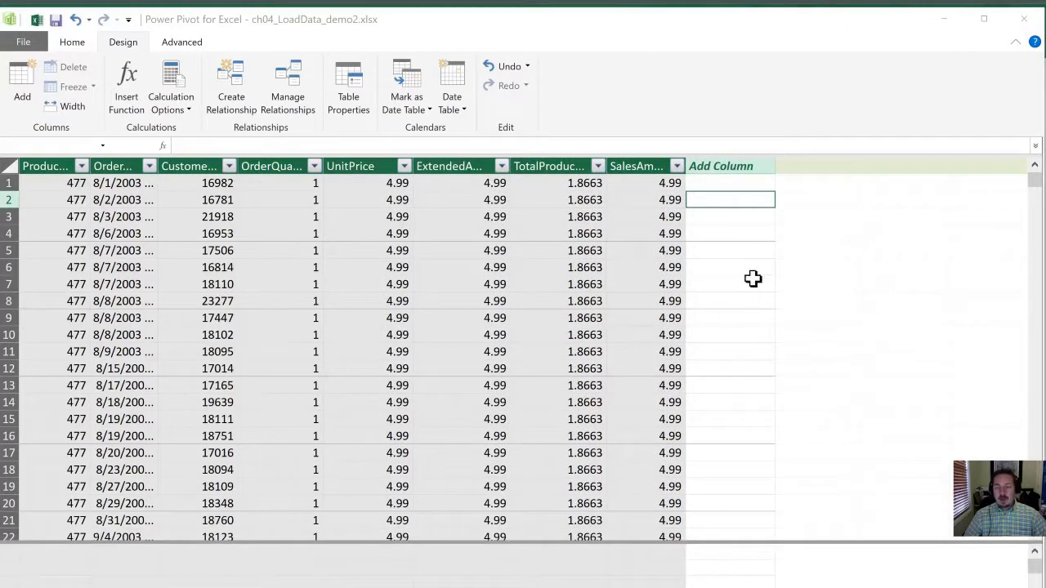
{"action": "left_click", "coordinate": [707, 199]}
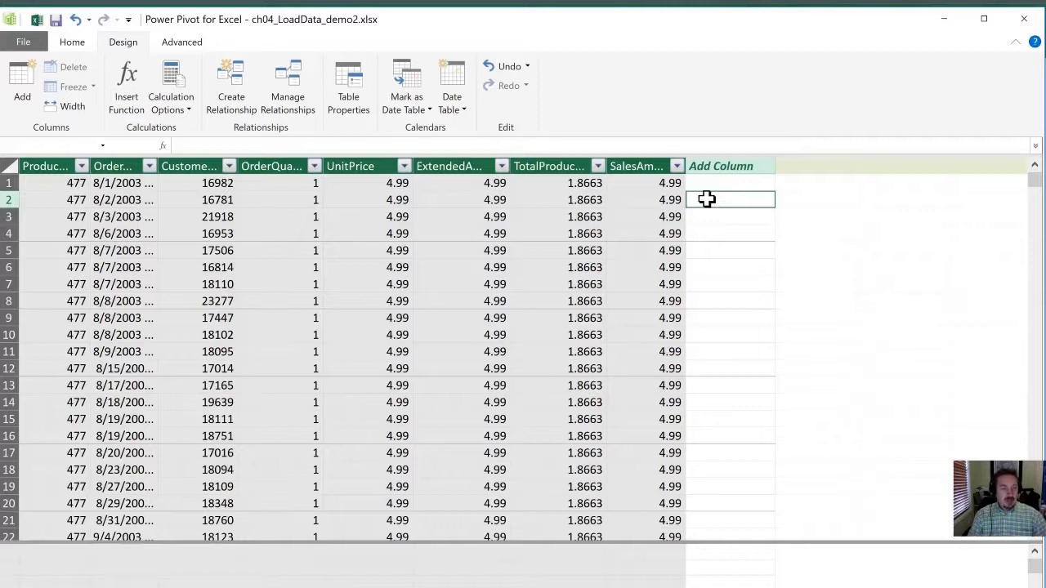
{"action": "type", "text": "="}
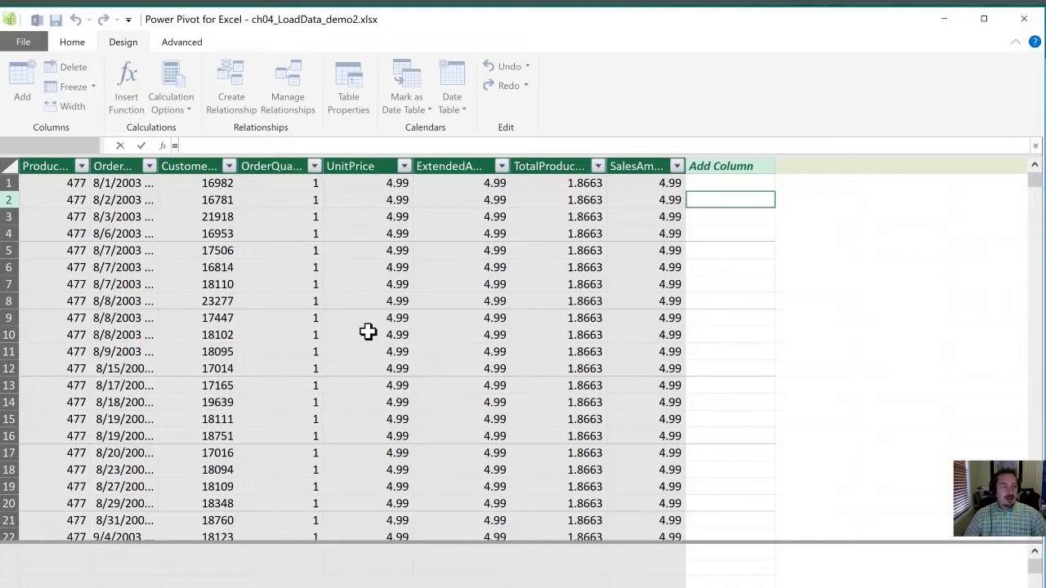
{"action": "left_click", "coordinate": [637, 197]}
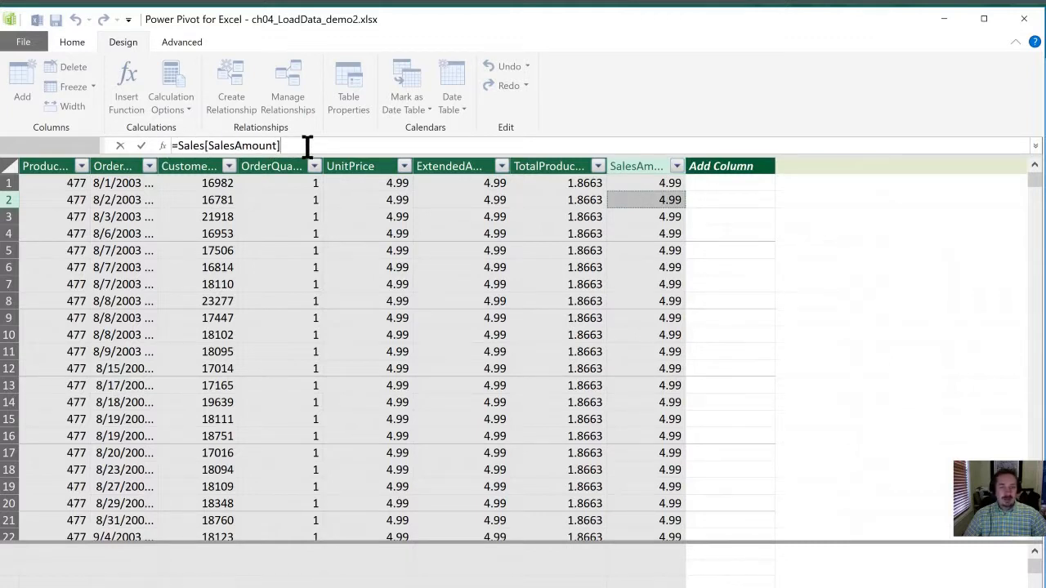
{"action": "key", "text": "Return"}
{"action": "type", "text": "-"}
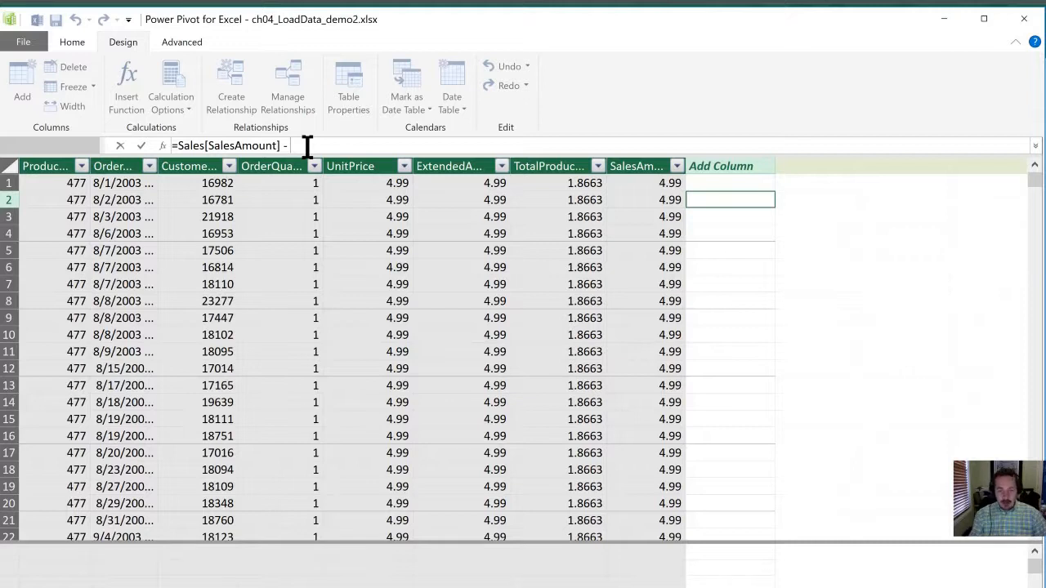
{"action": "type", "text": "["}
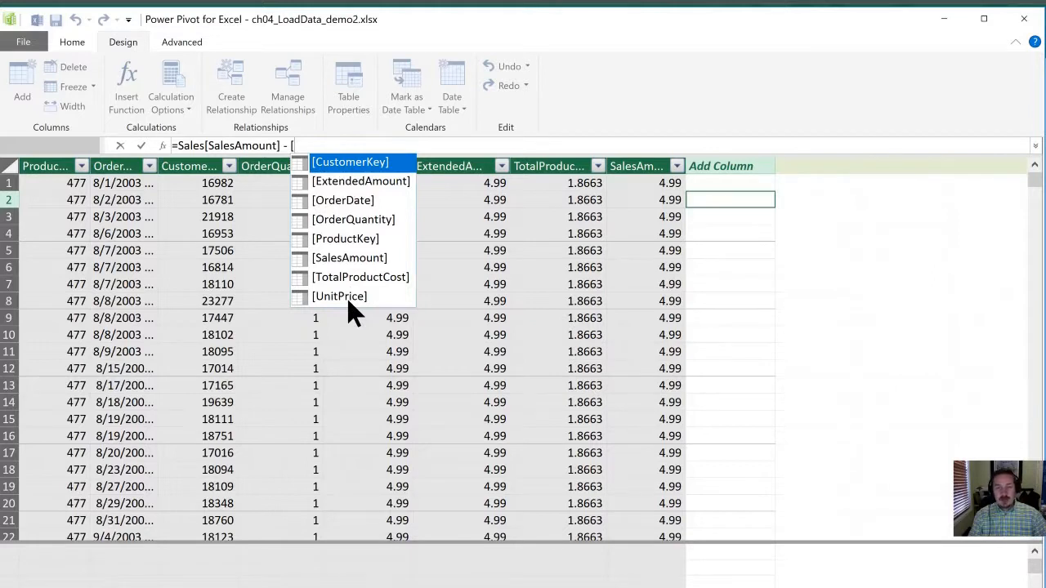
{"action": "type", "text": "t"}
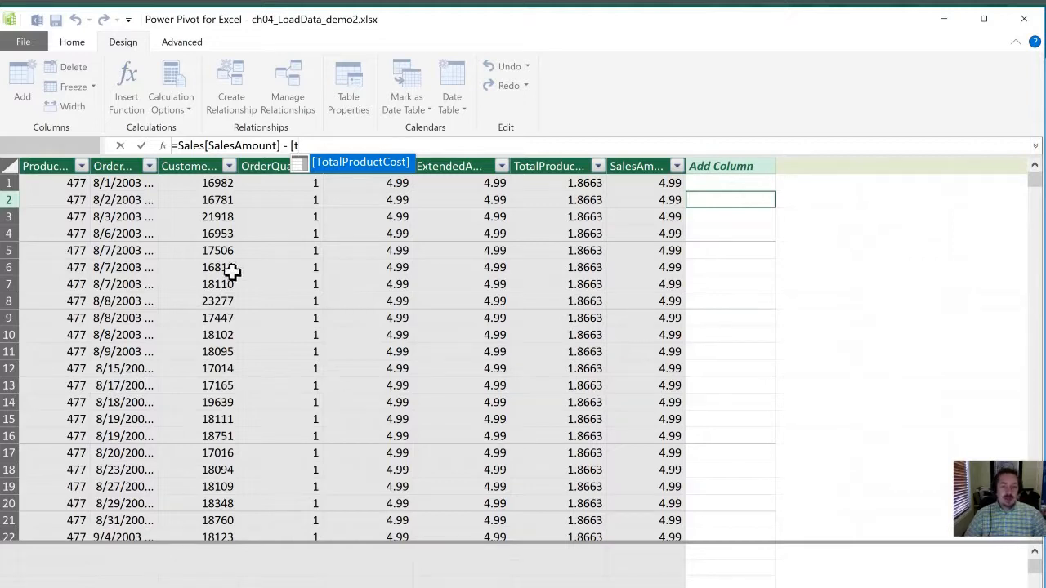
{"action": "double_click", "coordinate": [338, 168]}
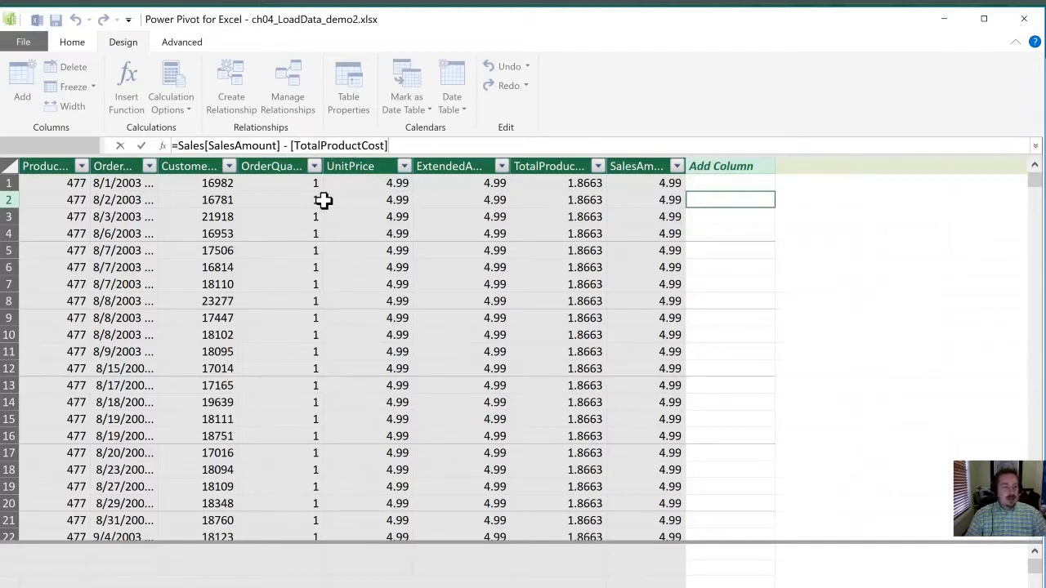
{"action": "key", "text": "Return"}
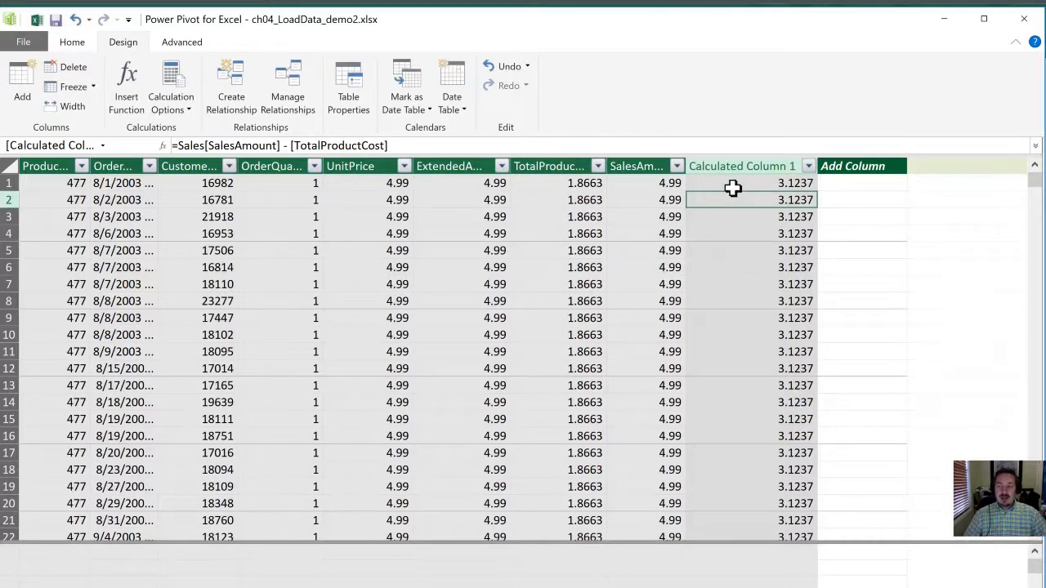
Step: Check the new calculated column's formula and values from the first to the last row, and compare with a SalesAmount cell
{"action": "left_click", "coordinate": [733, 186]}
{"action": "scroll", "coordinate": [762, 285], "scroll_direction": "down", "scroll_amount": 2}
{"action": "left_click", "coordinate": [759, 287]}
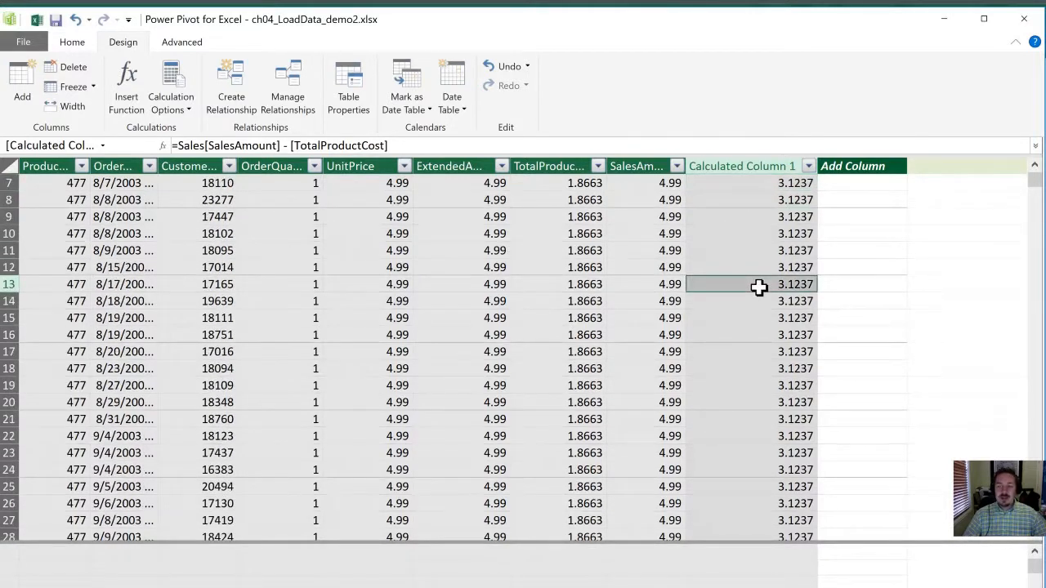
{"action": "key", "text": "ctrl+Down"}
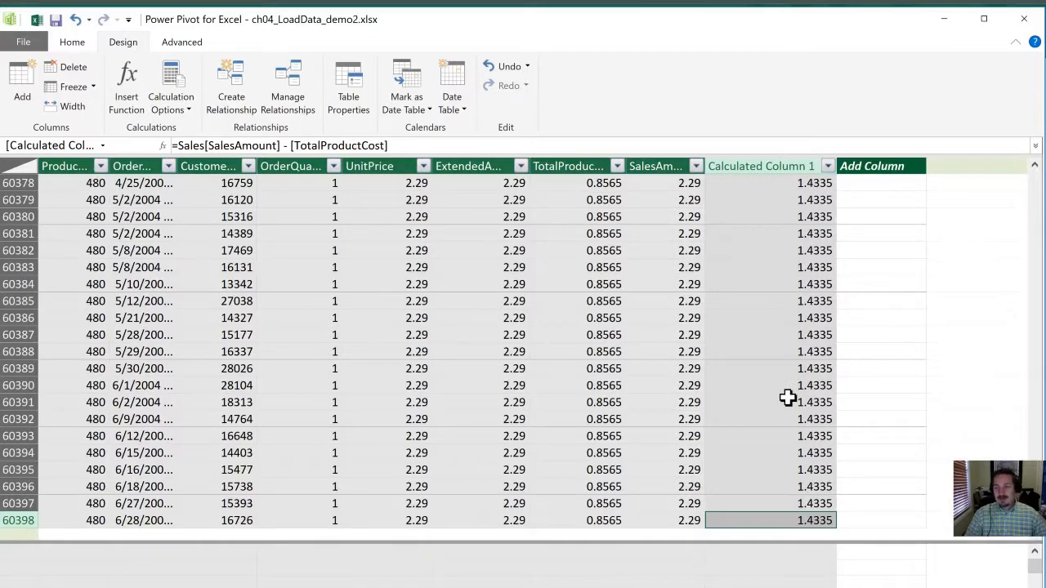
{"action": "key", "text": "ctrl+Up"}
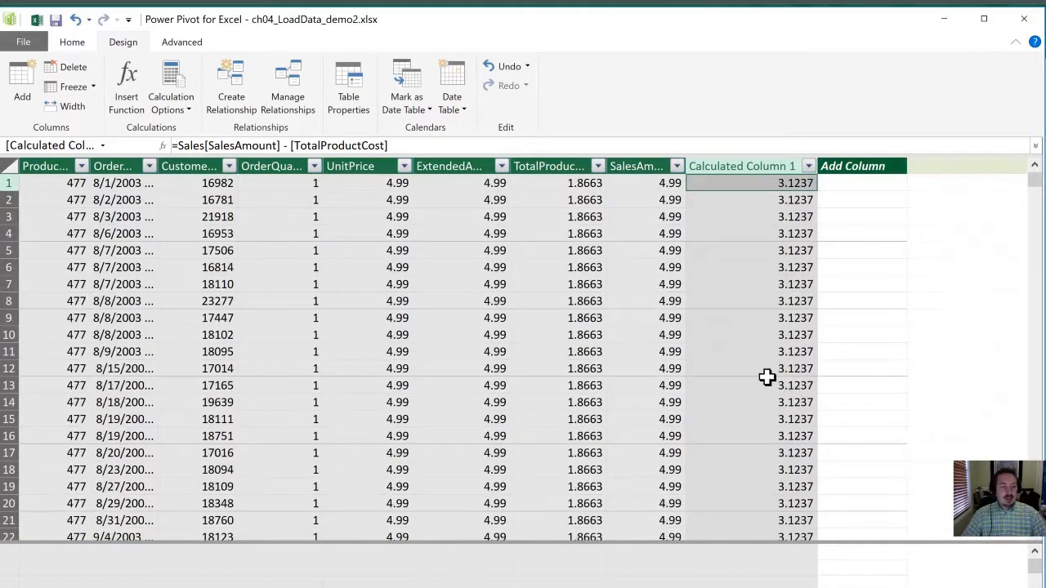
{"action": "left_click", "coordinate": [632, 280]}
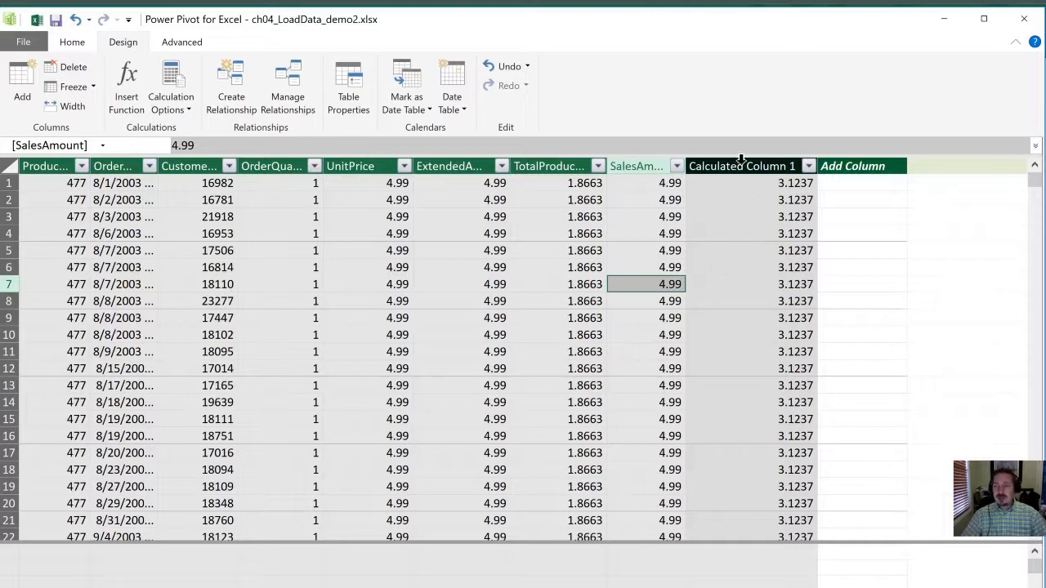
{"action": "left_click", "coordinate": [723, 181]}
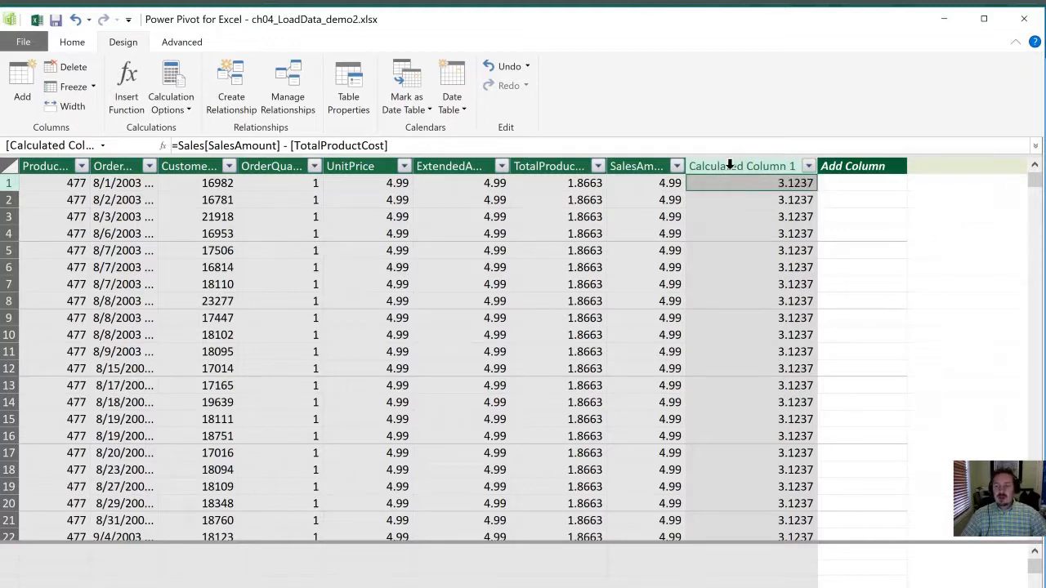
Step: Rename the calculated column that subtracts product cost from sales amount as Margin
{"action": "right_click", "coordinate": [729, 166]}
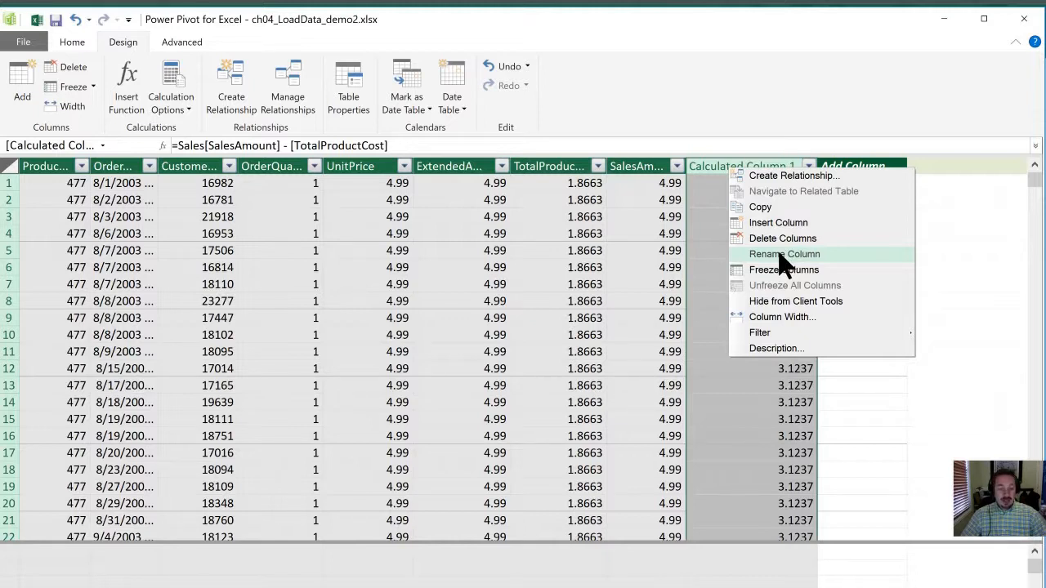
{"action": "left_click", "coordinate": [698, 214]}
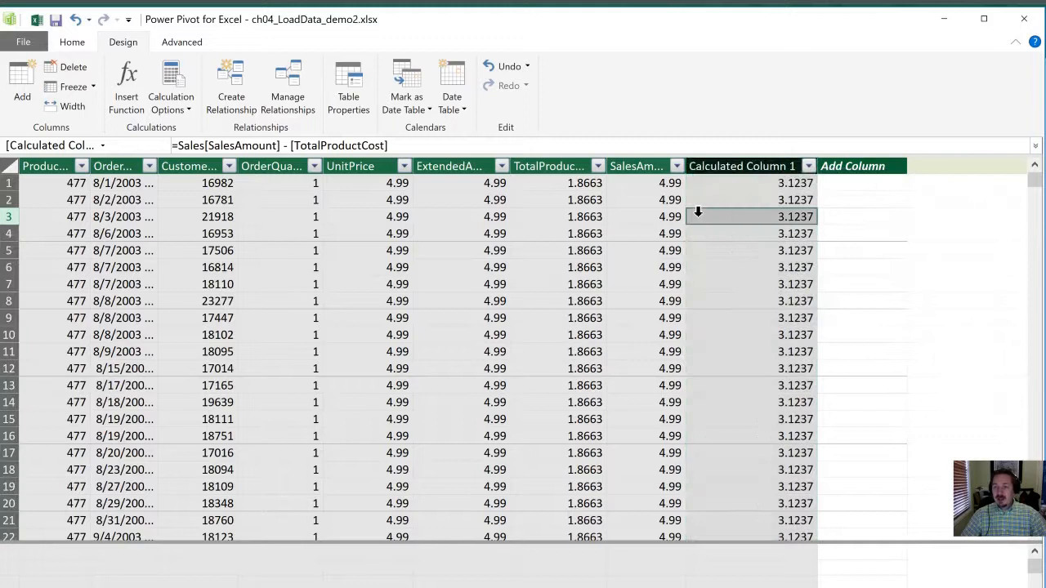
{"action": "double_click", "coordinate": [722, 163]}
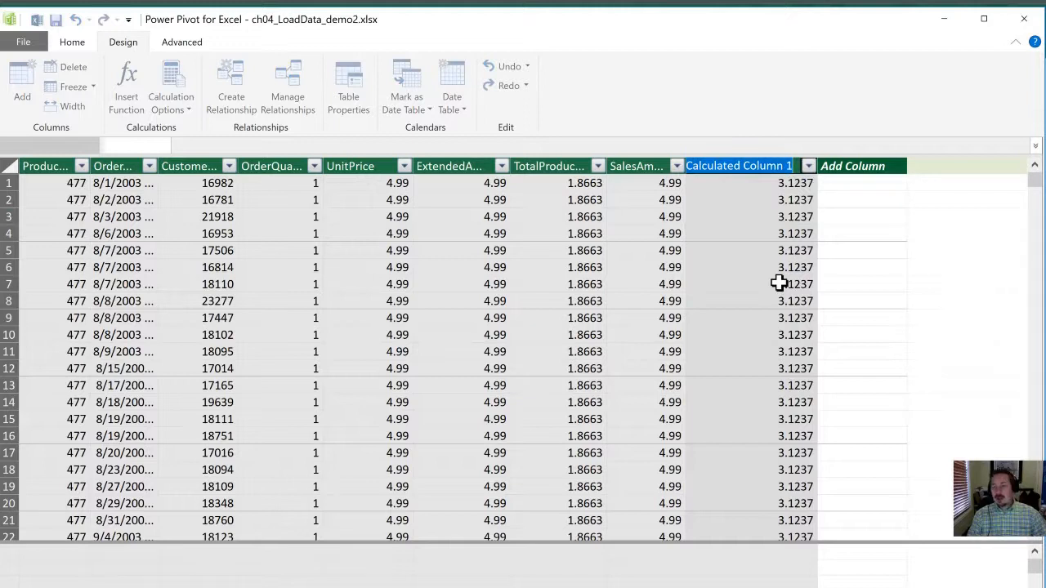
{"action": "type", "text": "Margin"}
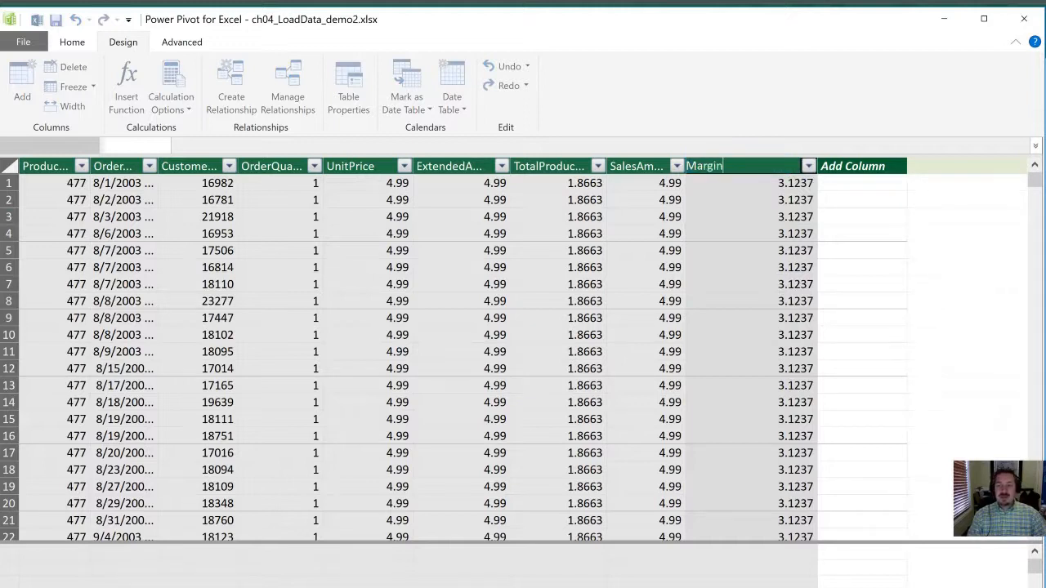
{"action": "key", "text": "Return"}
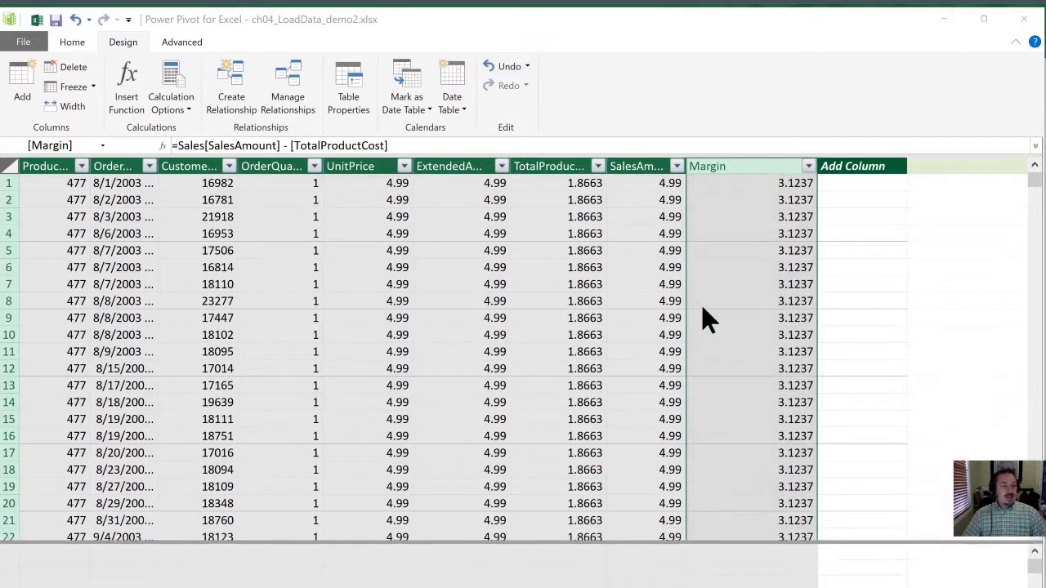
Step: Add a second calculated column after Margin with the formula =[Margin] / [SalesAmount]
{"action": "left_click", "coordinate": [851, 219]}
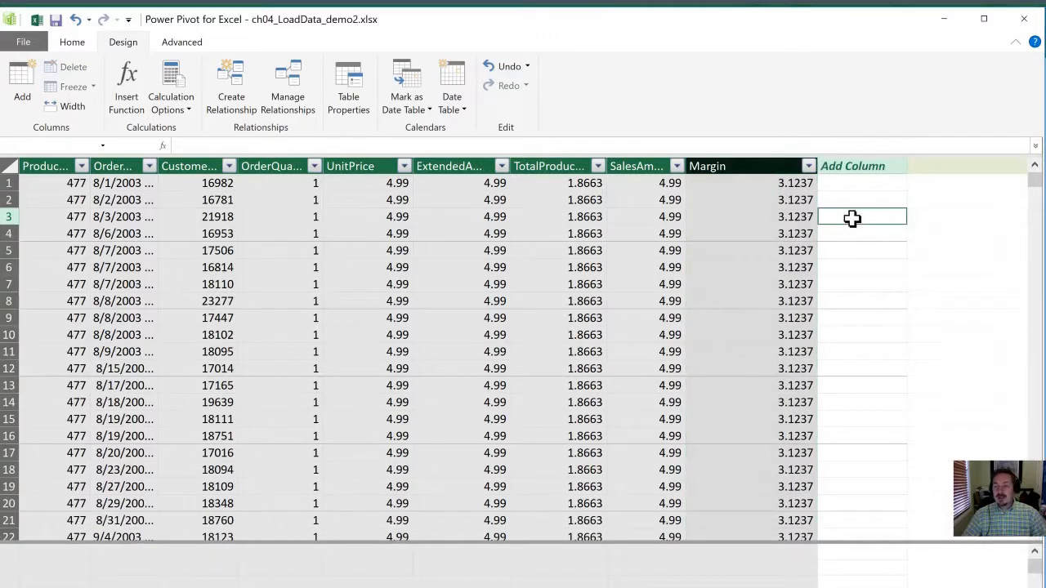
{"action": "left_click", "coordinate": [852, 200]}
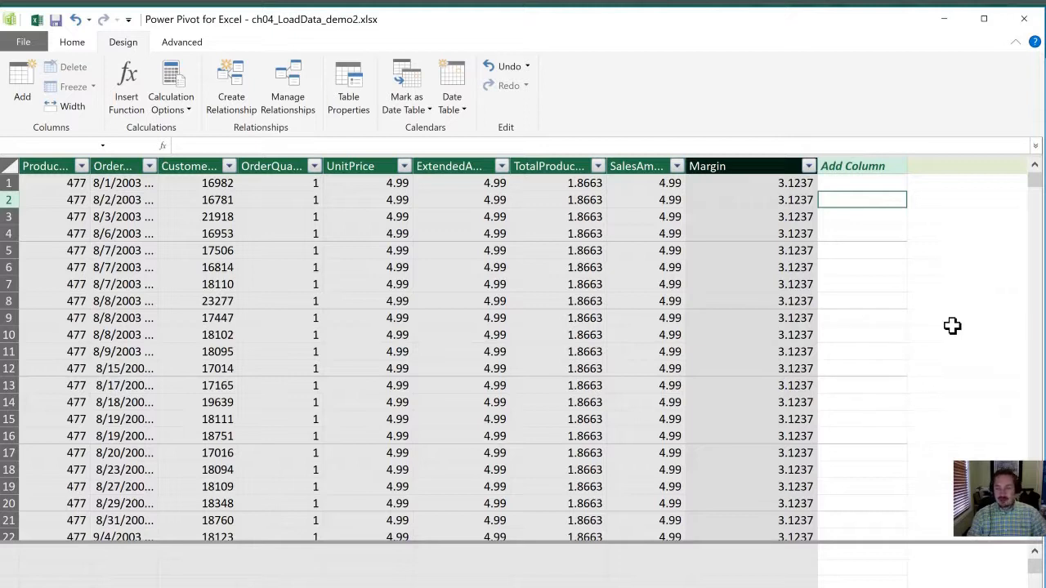
{"action": "type", "text": "="}
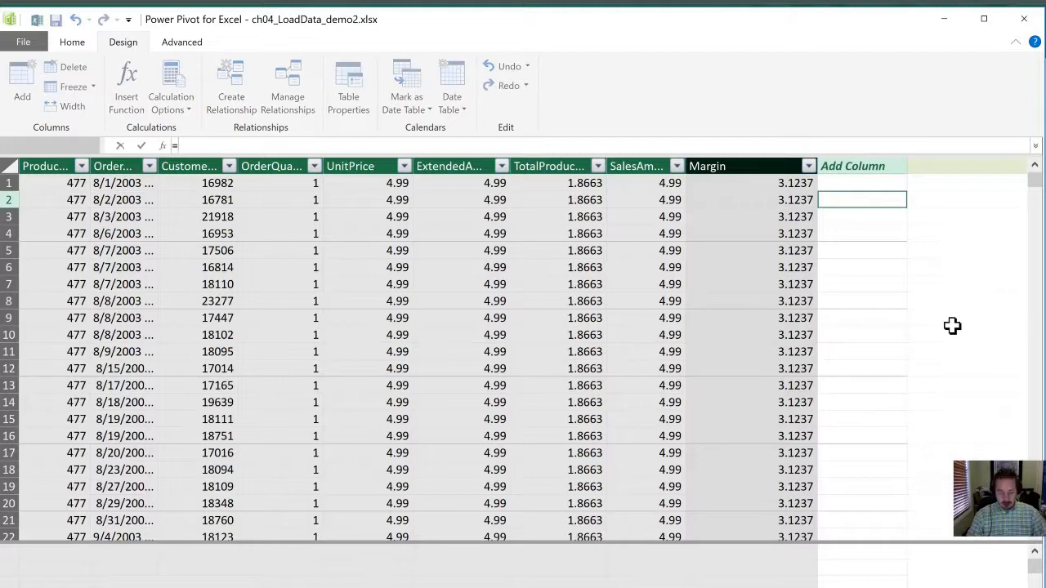
{"action": "type", "text": "["}
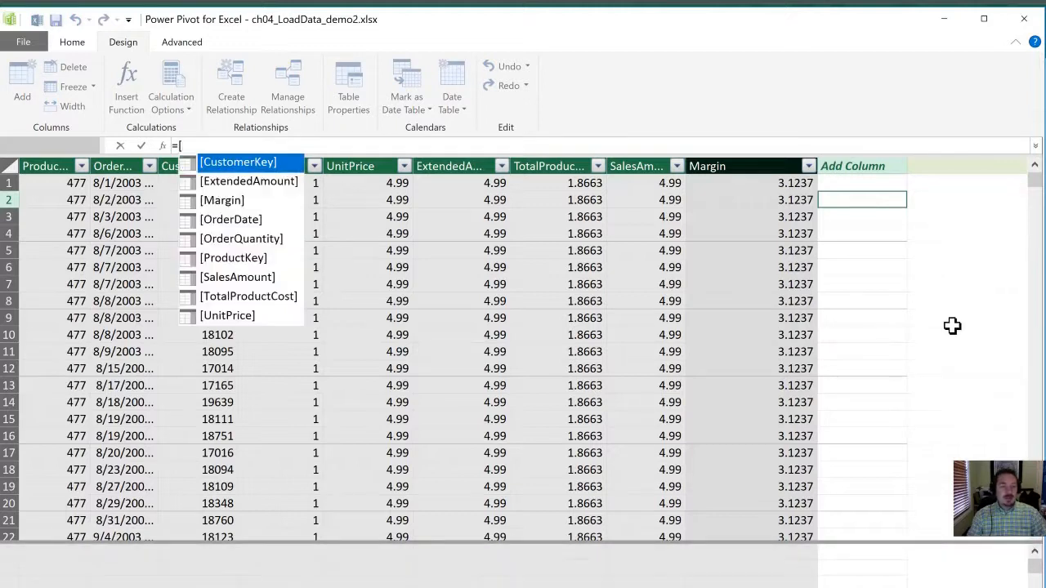
{"action": "type", "text": "ma"}
{"action": "key", "text": "Tab"}
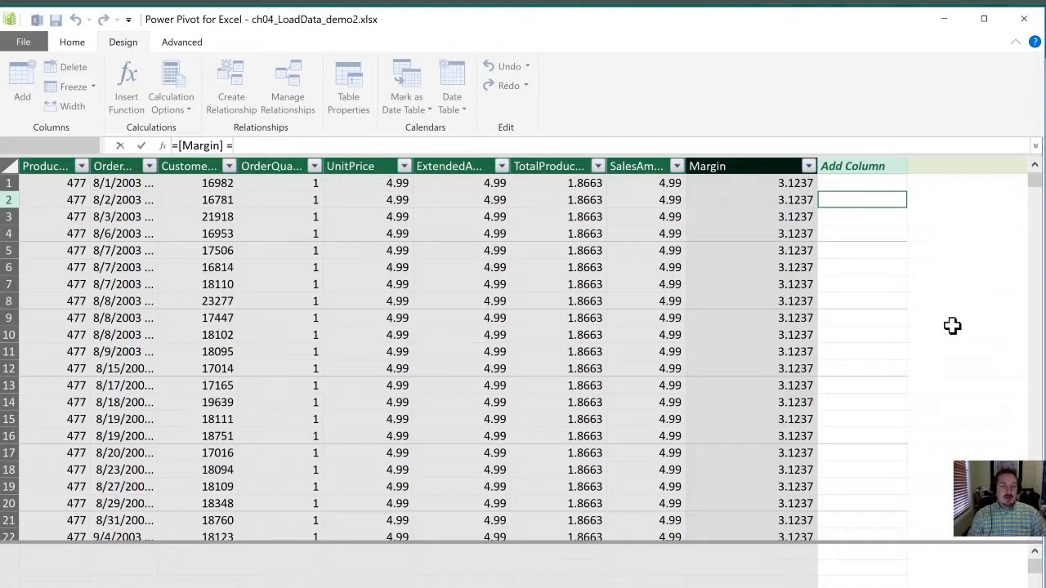
{"action": "type", "text": "/"}
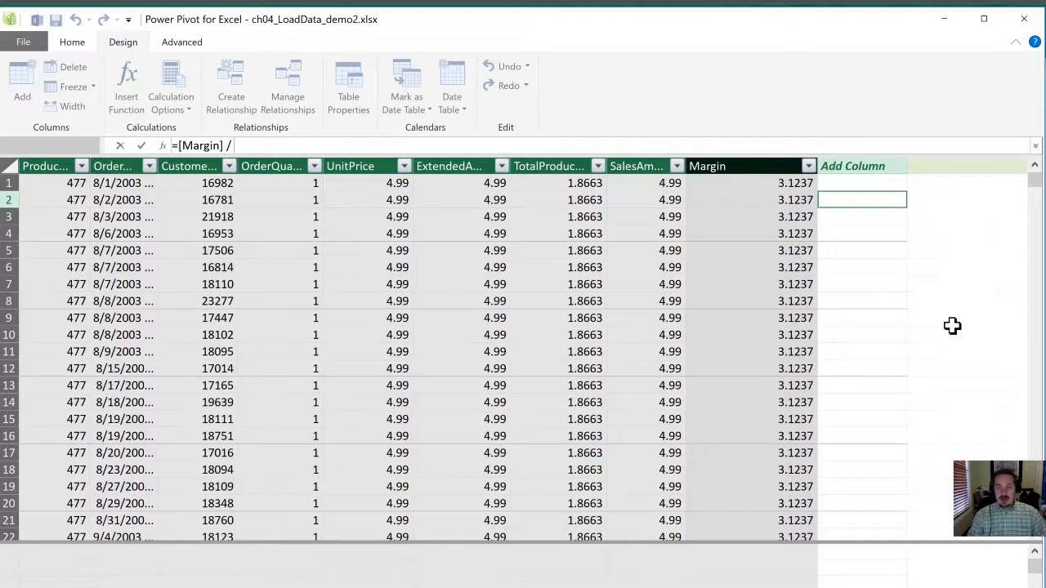
{"action": "type", "text": "[sa"}
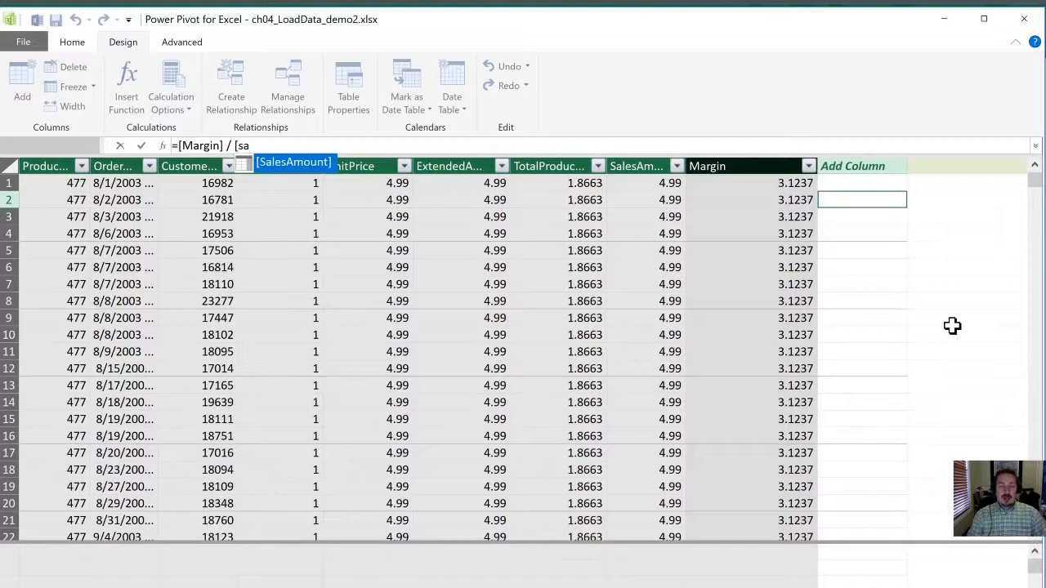
{"action": "key", "text": "Tab"}
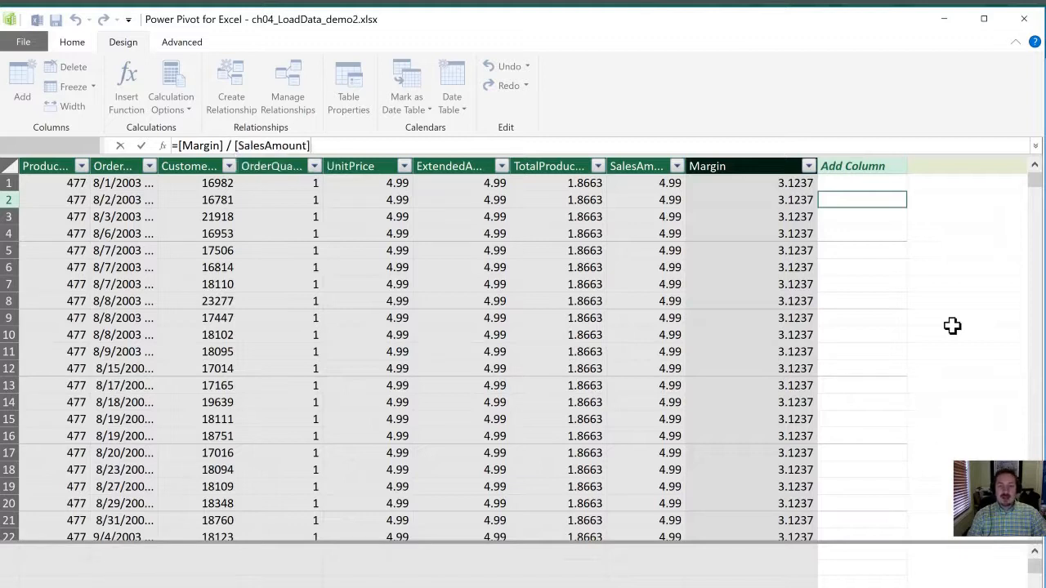
{"action": "key", "text": "Return"}
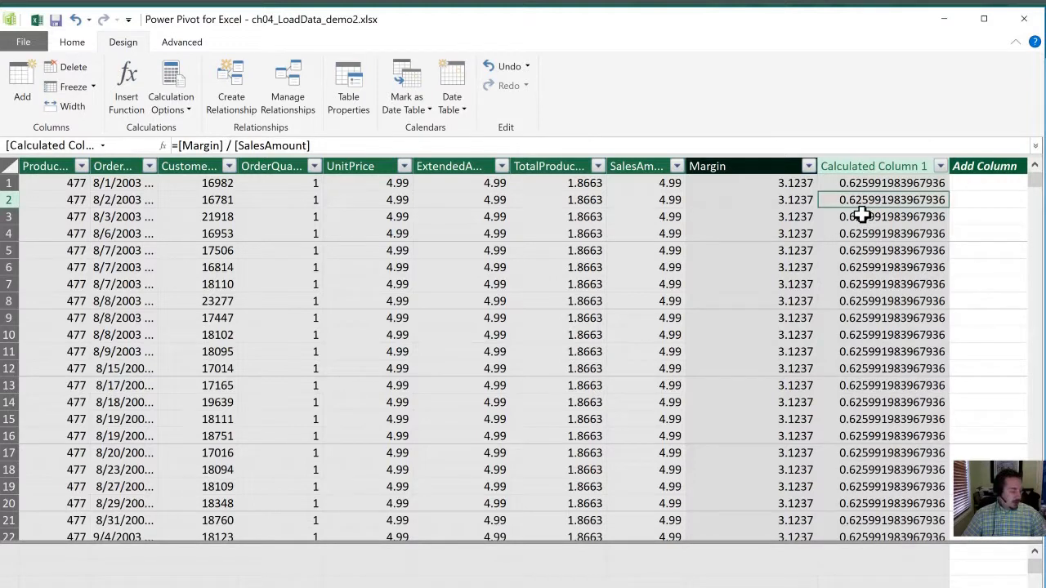
Step: Rename the calculated column that divides margin by sales amount as Margin_Pct
{"action": "left_click", "coordinate": [858, 166]}
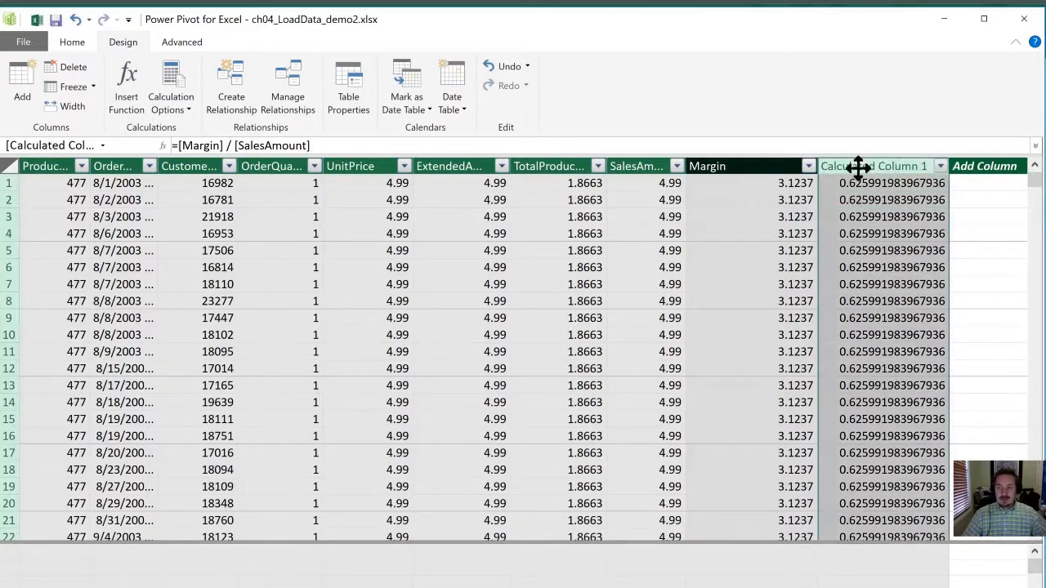
{"action": "double_click", "coordinate": [857, 166]}
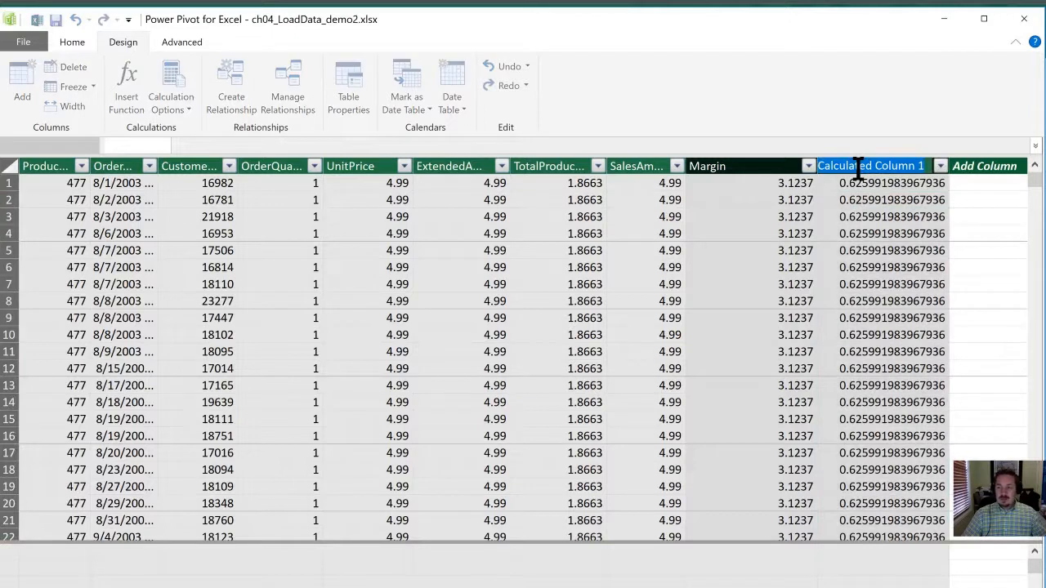
{"action": "type", "text": "M"}
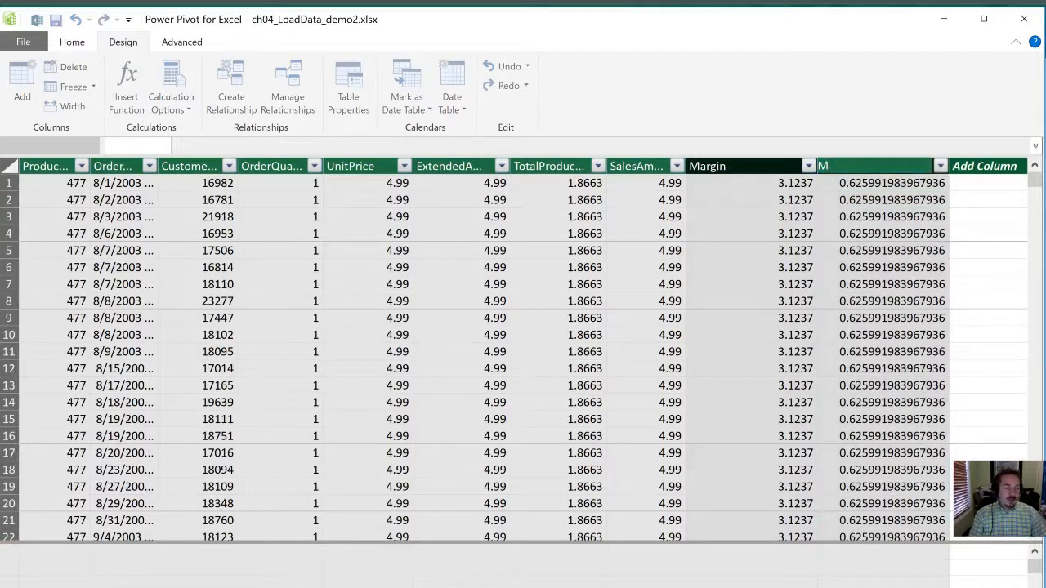
{"action": "type", "text": "argin"}
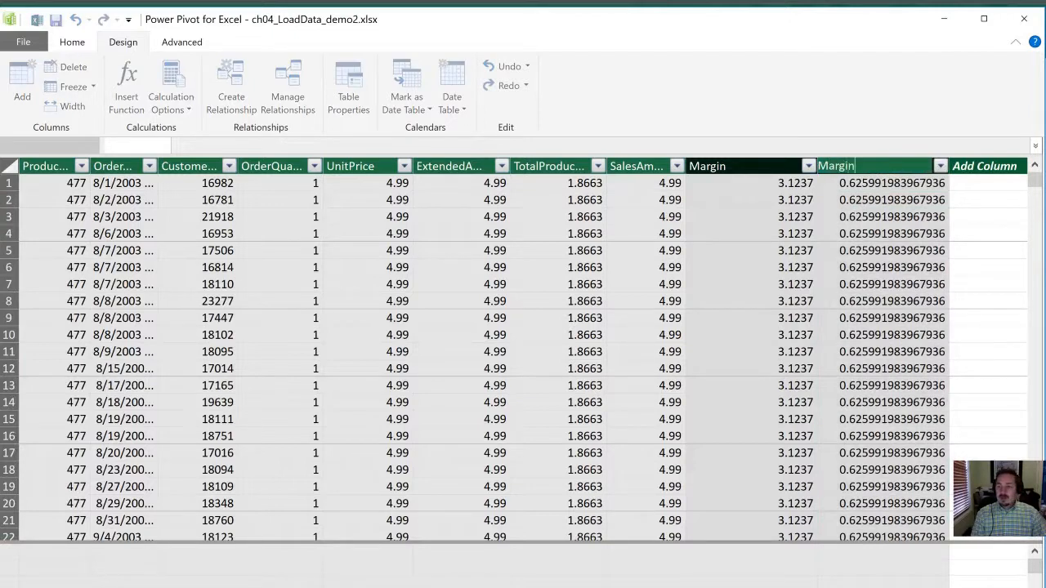
{"action": "type", "text": "_Pt"}
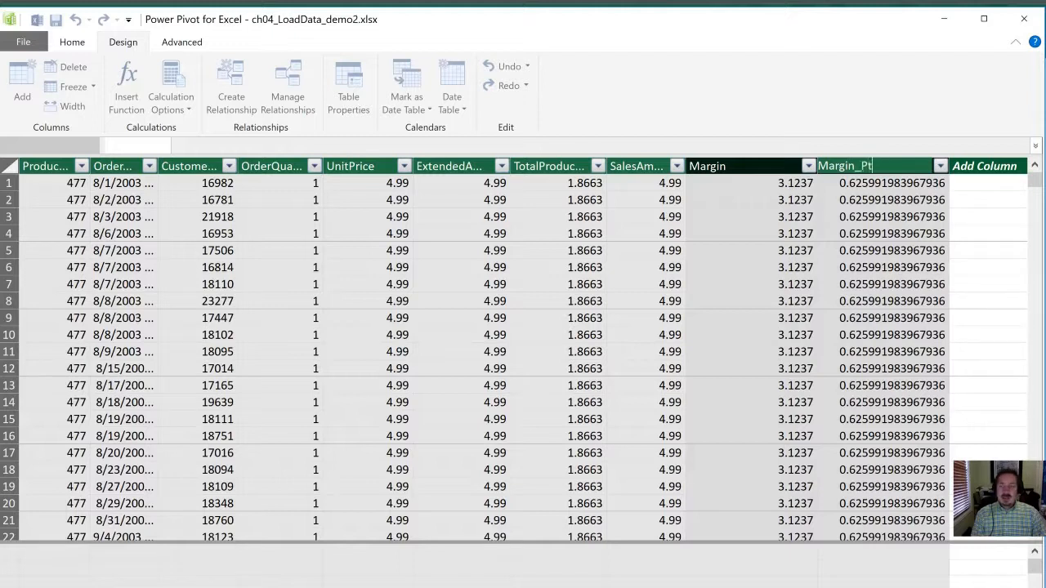
{"action": "key", "text": "BackSpace"}
{"action": "type", "text": "ct"}
{"action": "key", "text": "Return"}
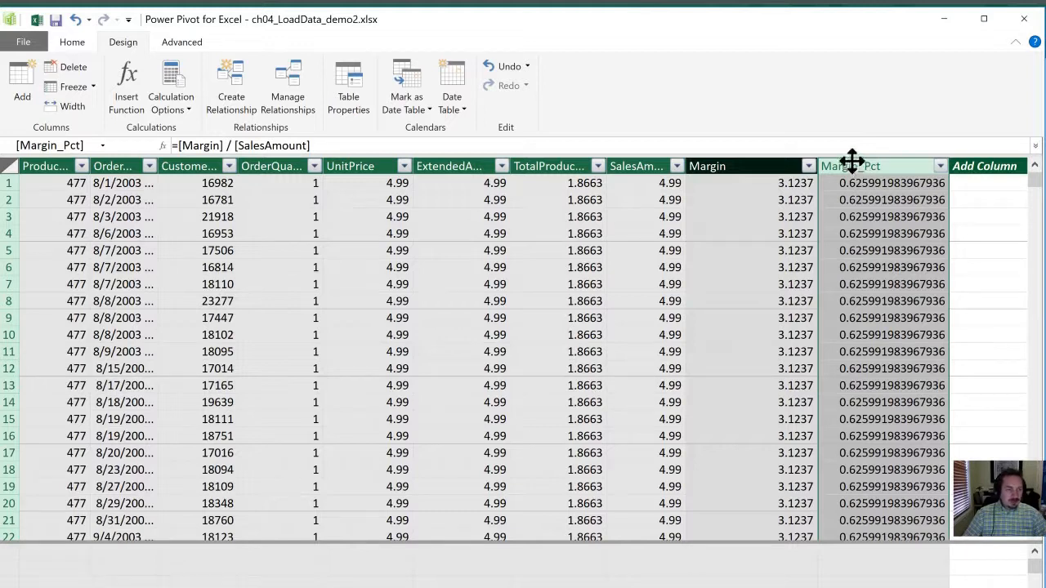
{"action": "key", "text": "alt+Tab"}
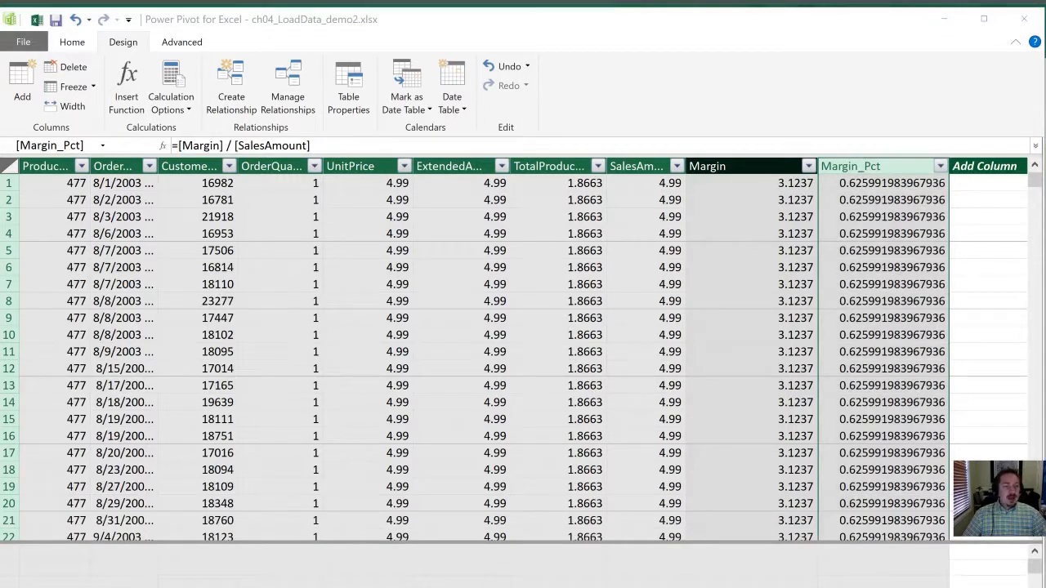
{"action": "left_click", "coordinate": [917, 296]}
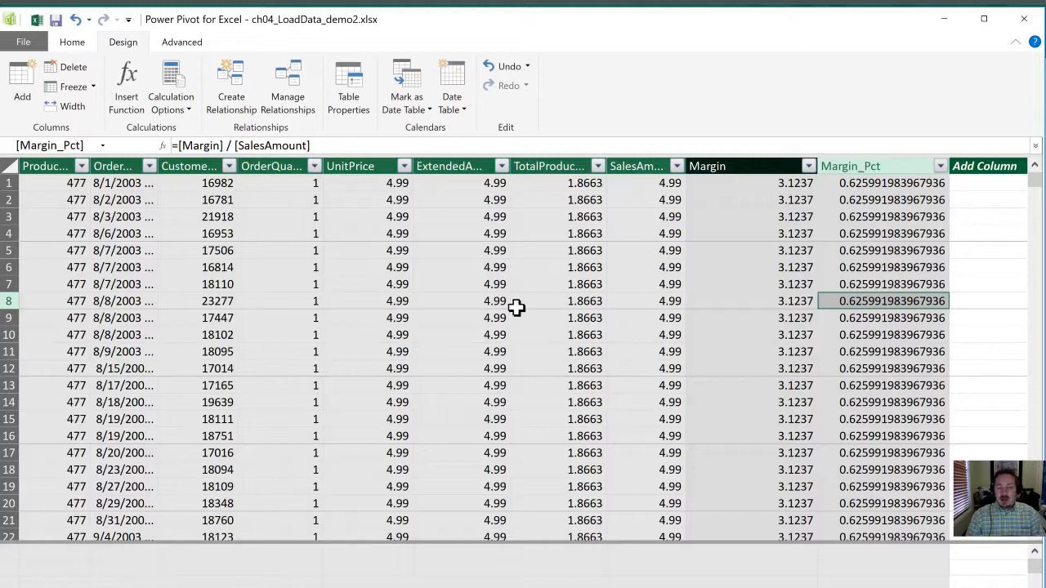
{"action": "left_click", "coordinate": [974, 284]}
{"action": "type", "text": "="}
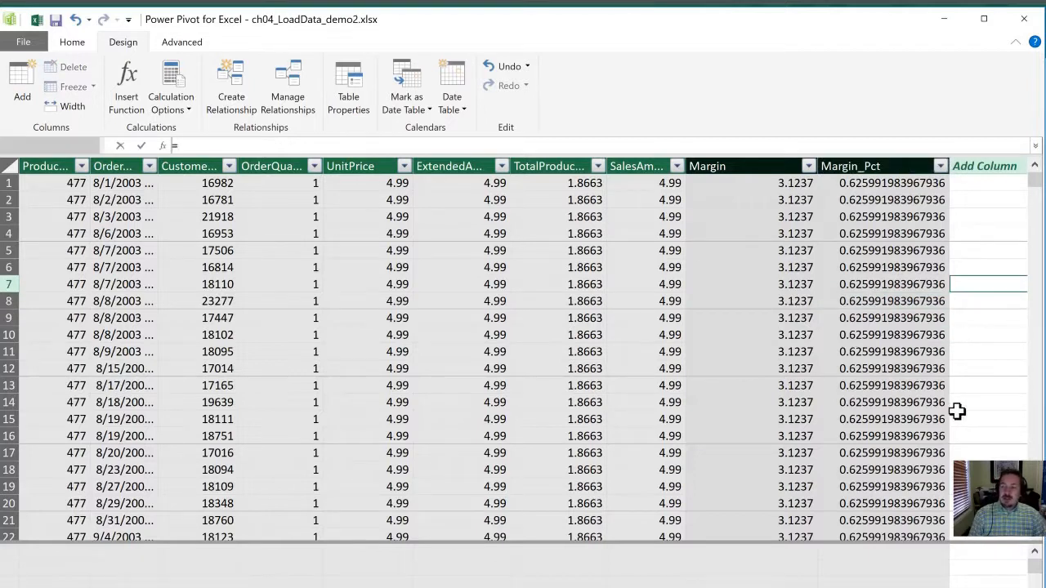
{"action": "type", "text": "a1"}
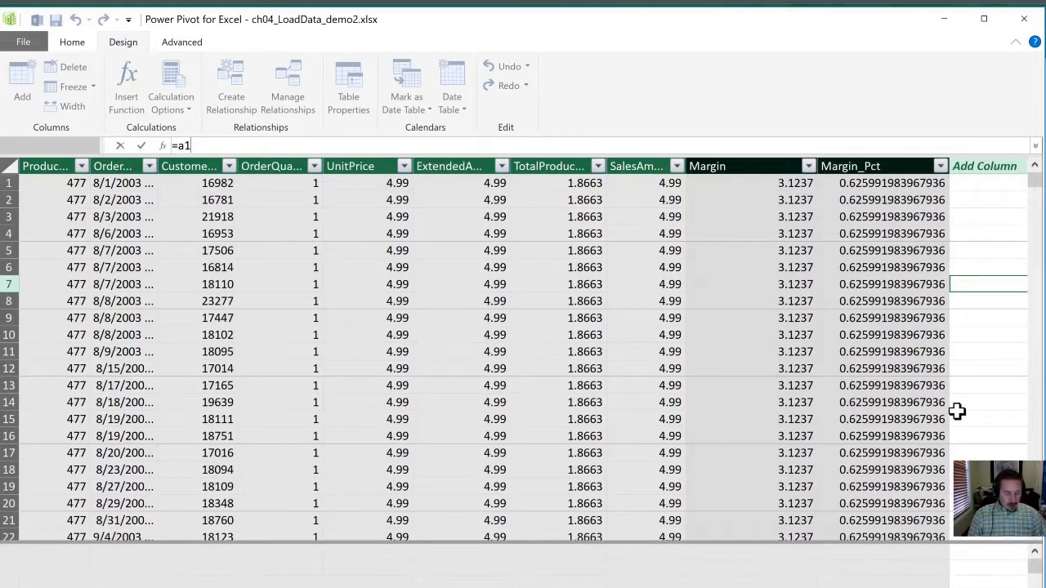
{"action": "key", "text": "BackSpace"}
{"action": "type", "text": "1"}
{"action": "key", "text": "BackSpace"}
{"action": "type", "text": "1"}
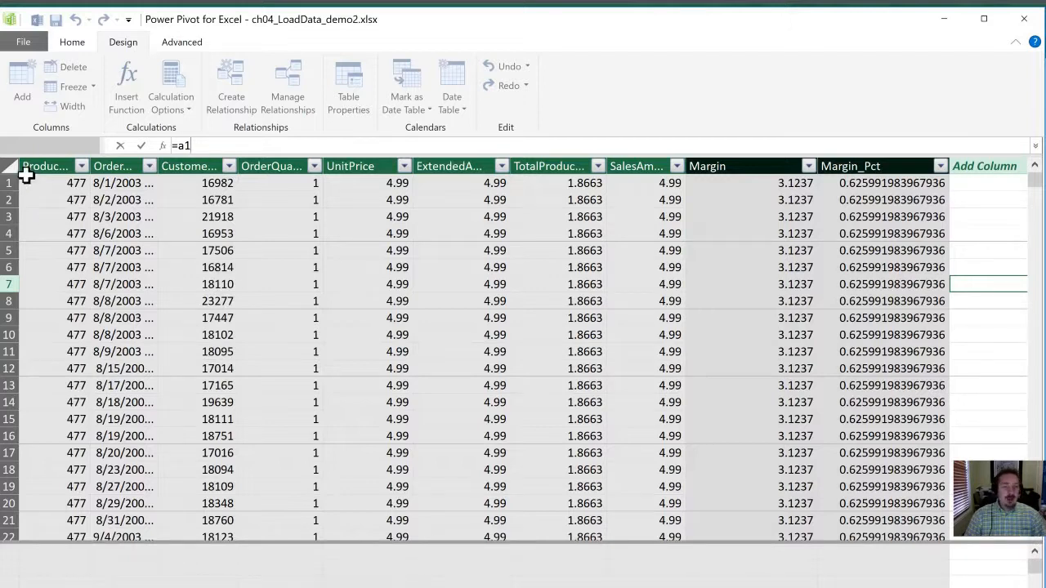
{"action": "key", "text": "Escape"}
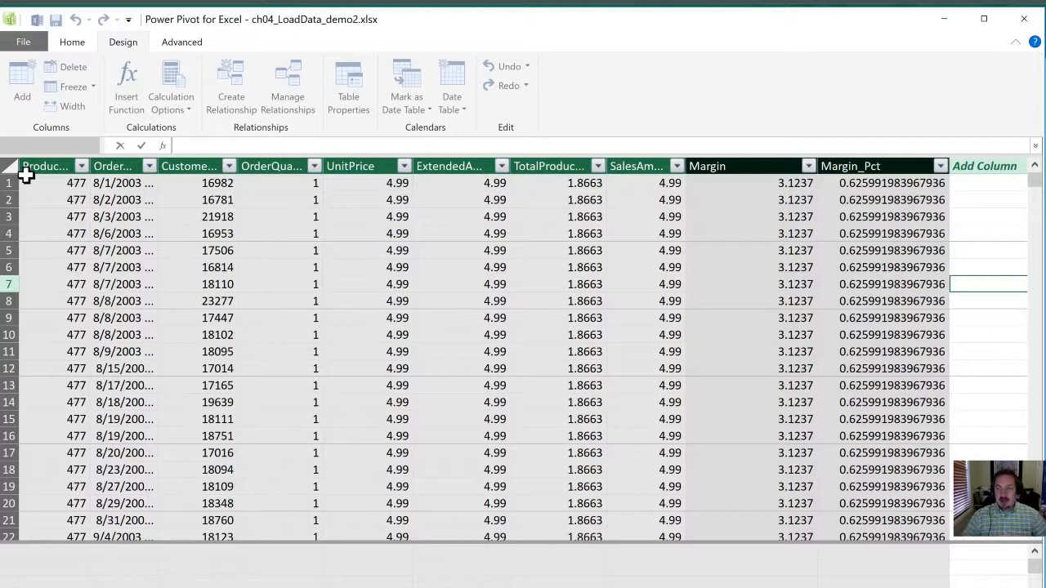
Step: Add a calculated column after Margin_Pct with the formula =sum([TotalProductCost])
{"action": "left_click", "coordinate": [729, 228]}
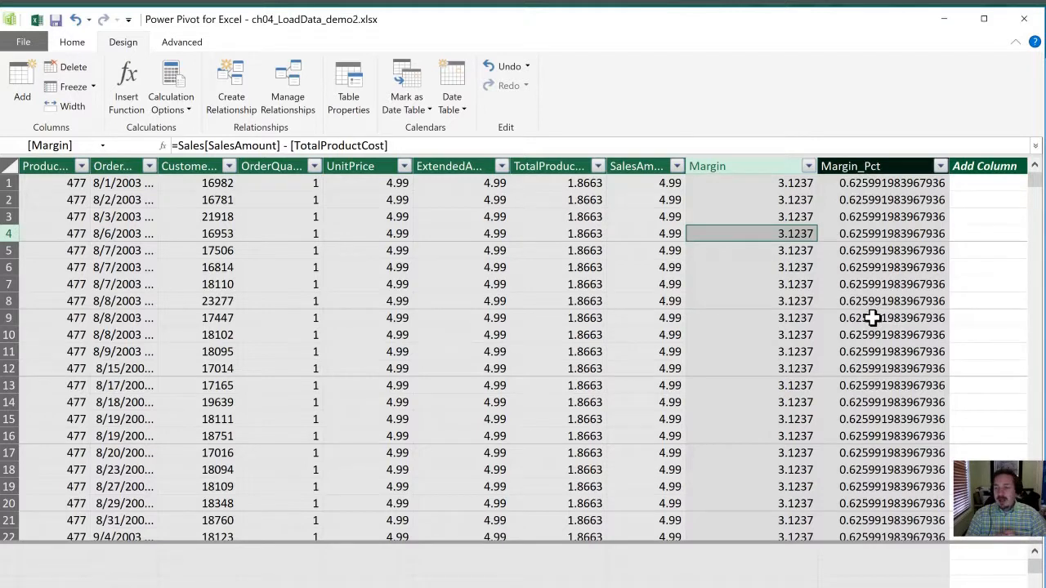
{"action": "key", "text": "Right"}
{"action": "key", "text": "Right"}
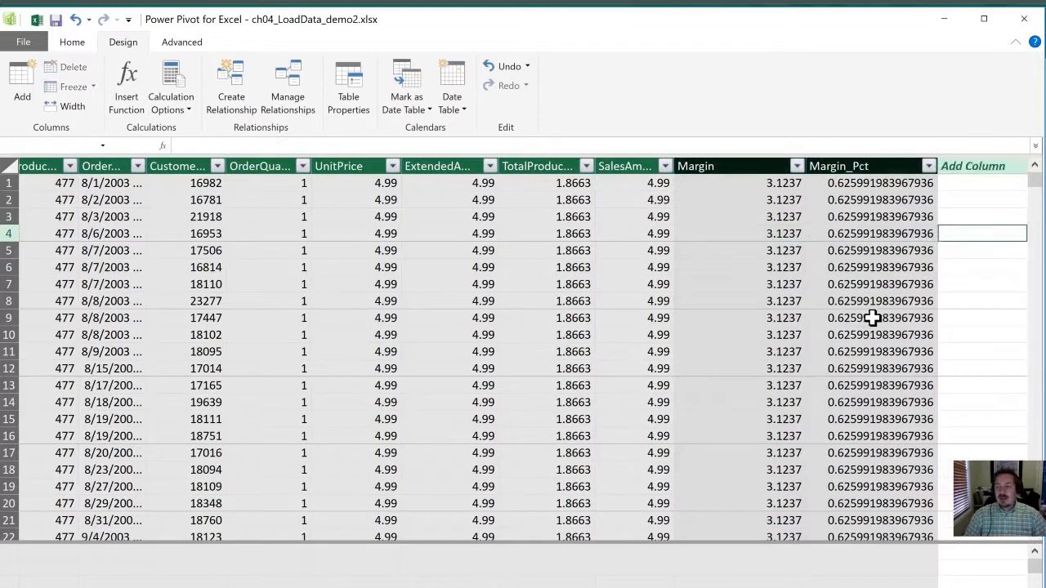
{"action": "key", "text": "Up"}
{"action": "key", "text": "Up"}
{"action": "key", "text": "Up"}
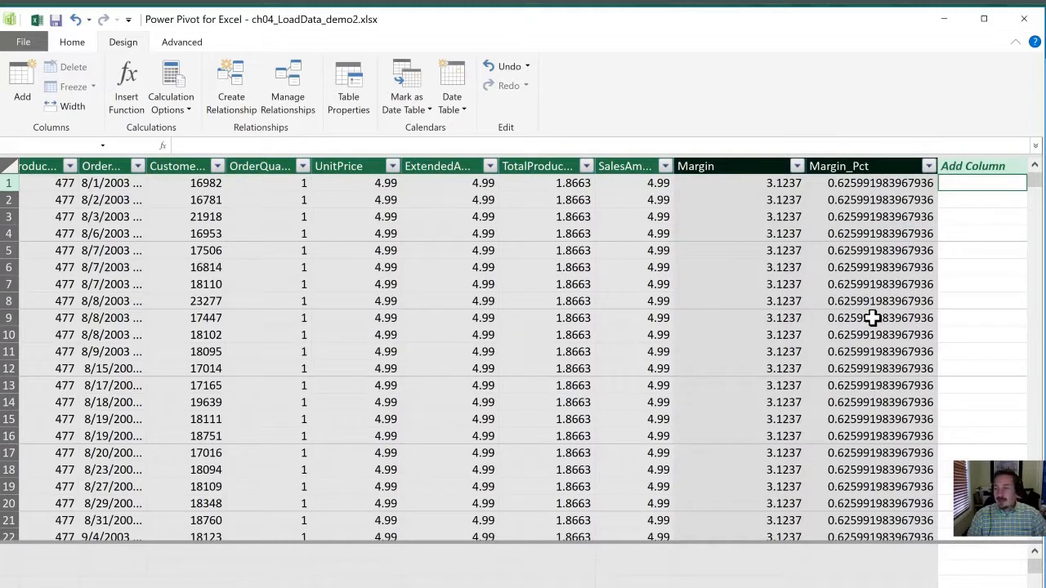
{"action": "type", "text": "=sum("}
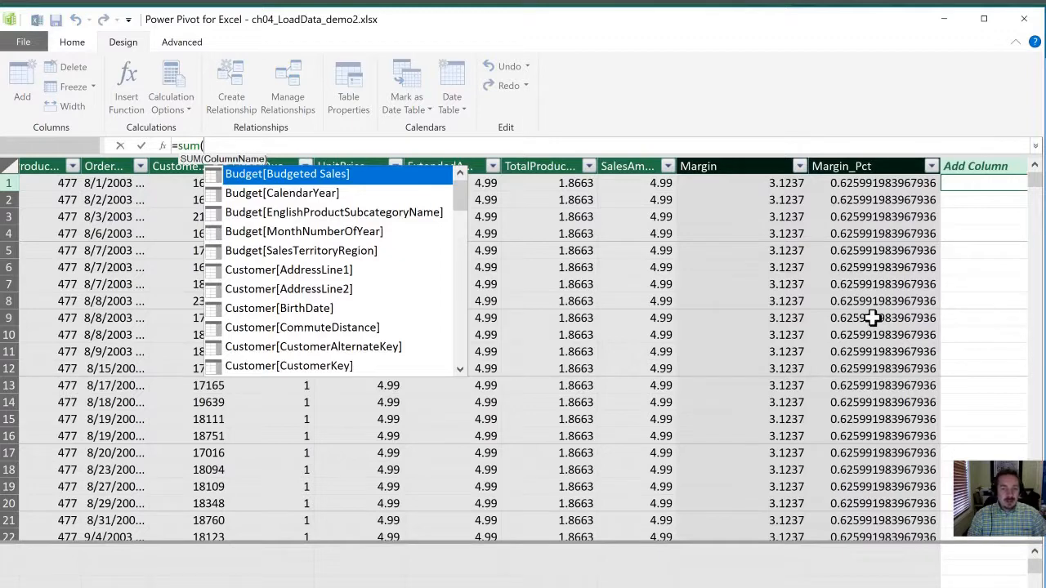
{"action": "type", "text": "pro"}
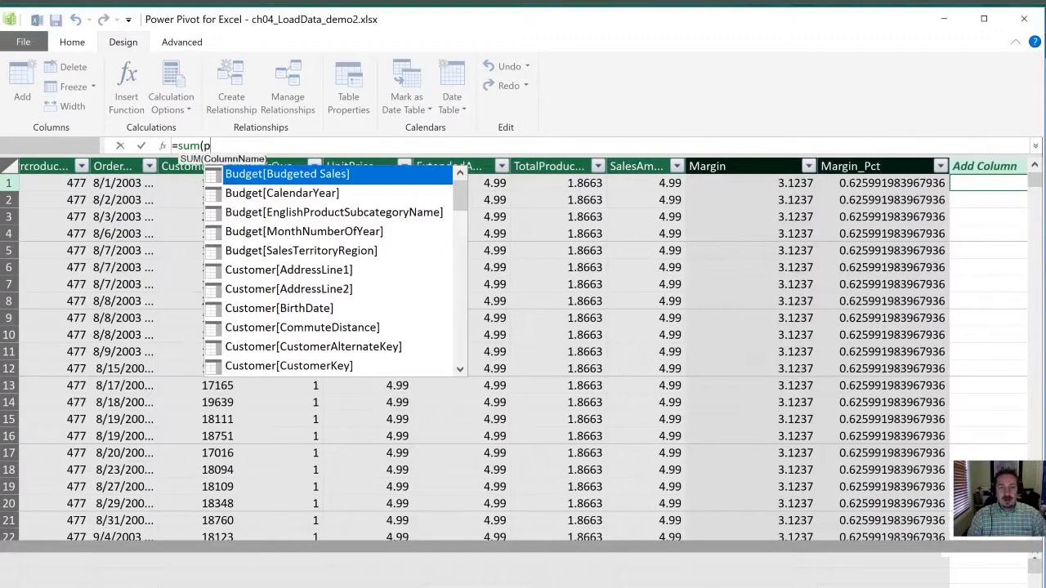
{"action": "key", "text": "BackSpace"}
{"action": "key", "text": "BackSpace"}
{"action": "key", "text": "BackSpace"}
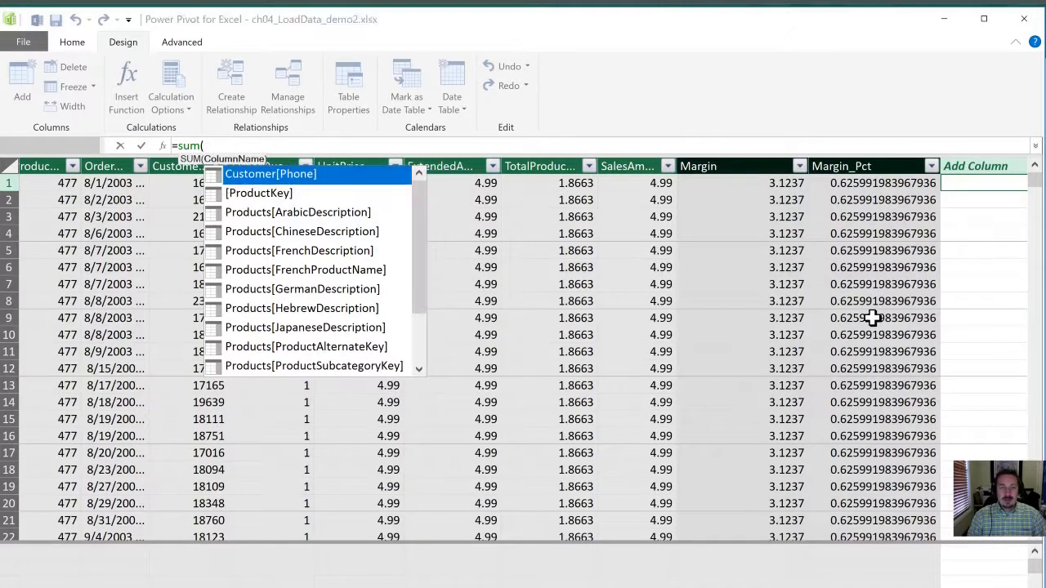
{"action": "type", "text": "[pro"}
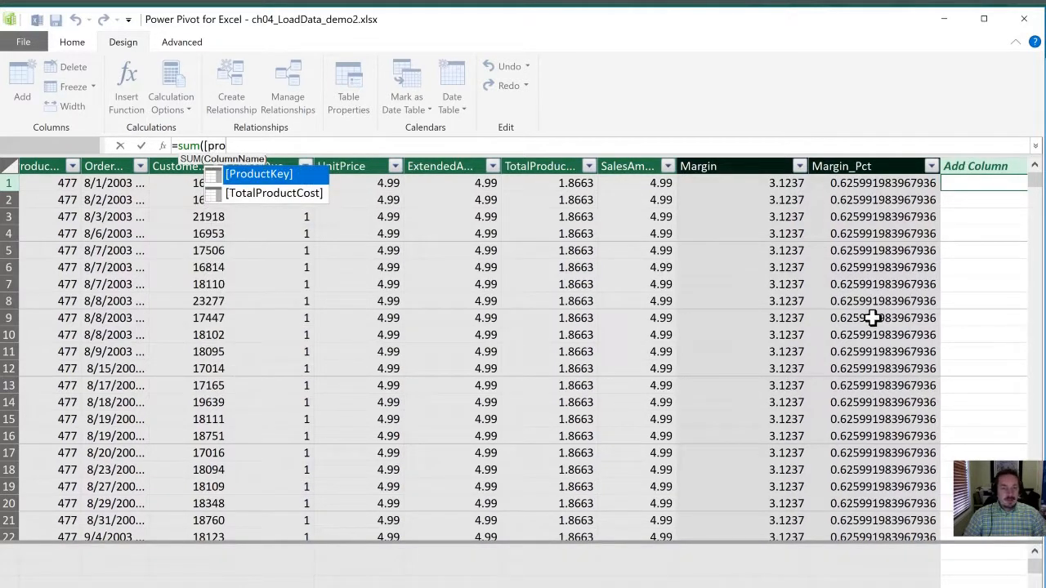
{"action": "key", "text": "Down"}
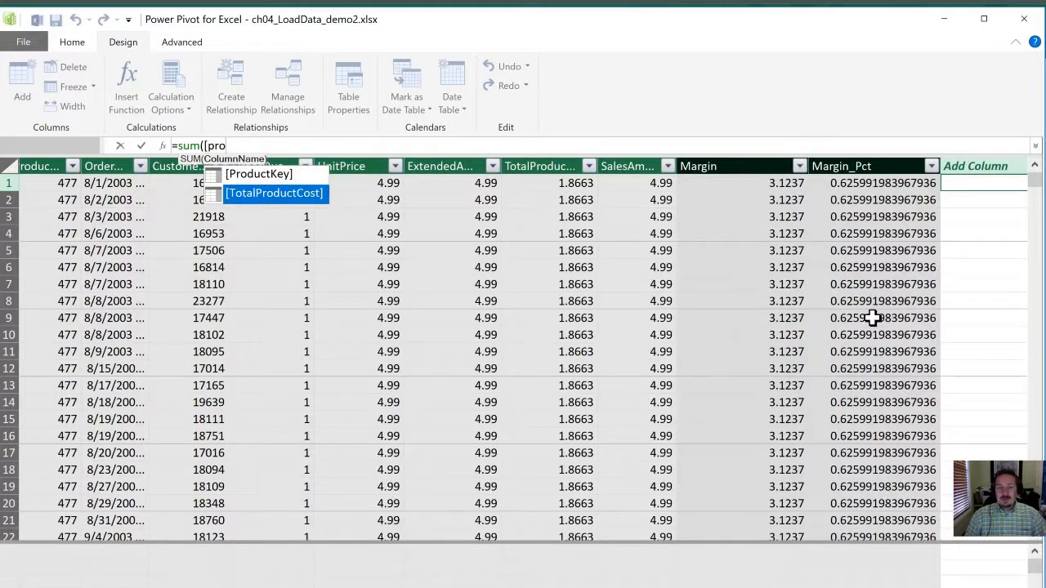
{"action": "key", "text": "Tab"}
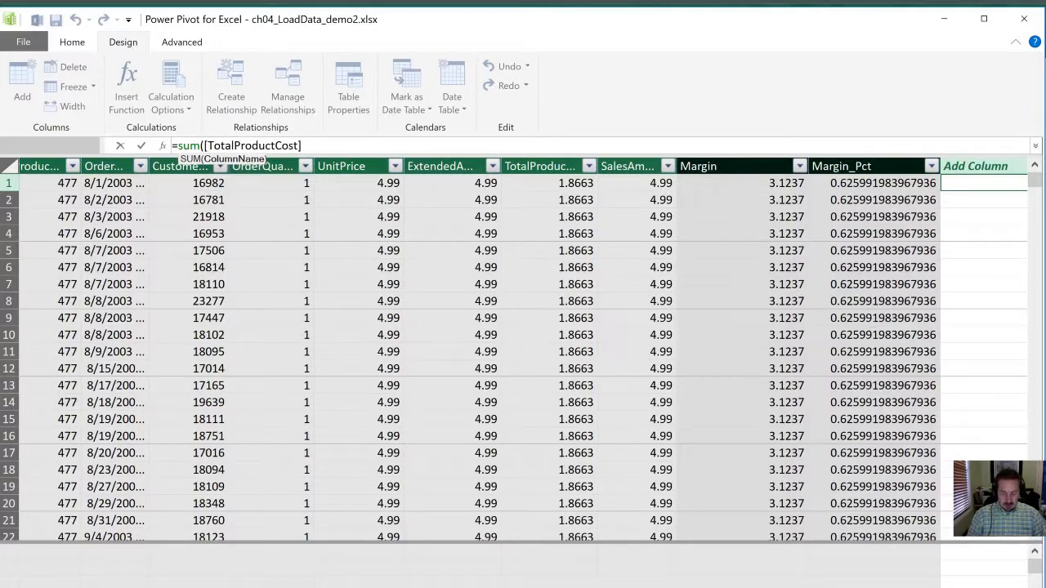
{"action": "type", "text": ")"}
{"action": "key", "text": "Return"}
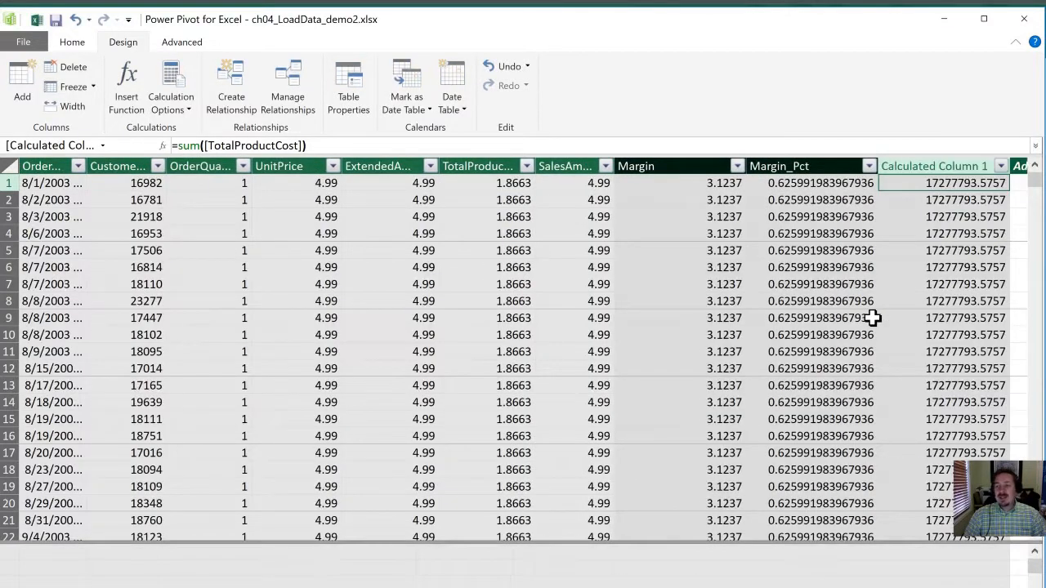
Step: Check the formula of the calculated column that sums product cost and rename the column as TotalProductCost
{"action": "left_click", "coordinate": [928, 206]}
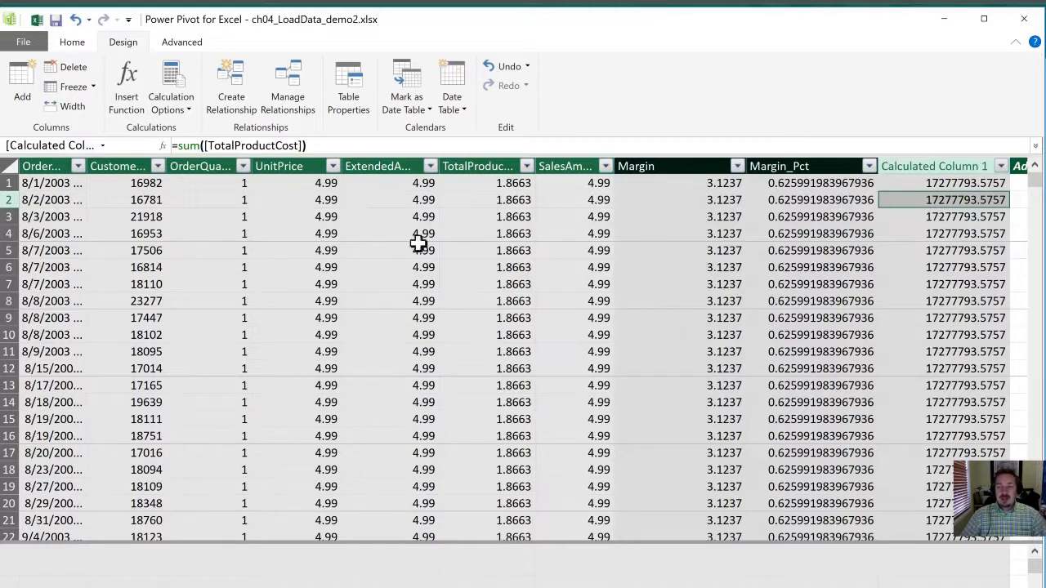
{"action": "left_click", "coordinate": [250, 146]}
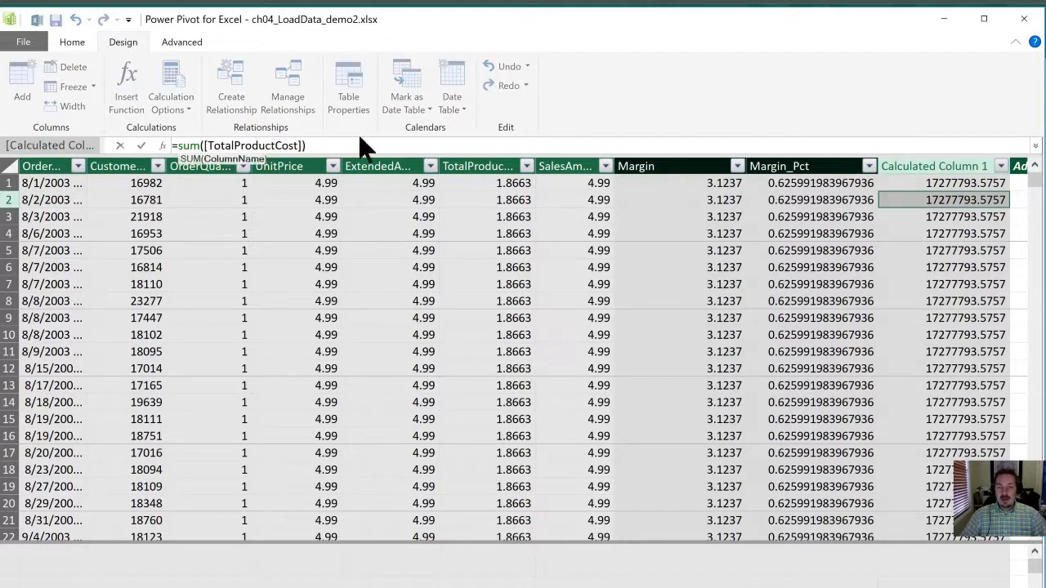
{"action": "left_click", "coordinate": [936, 232]}
{"action": "double_click", "coordinate": [913, 167]}
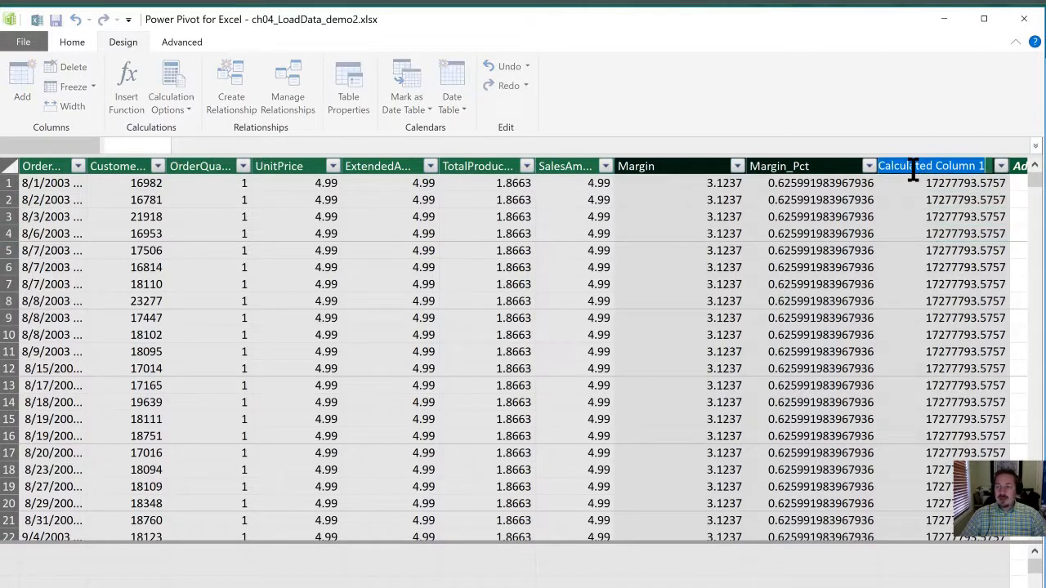
{"action": "type", "text": "Total"}
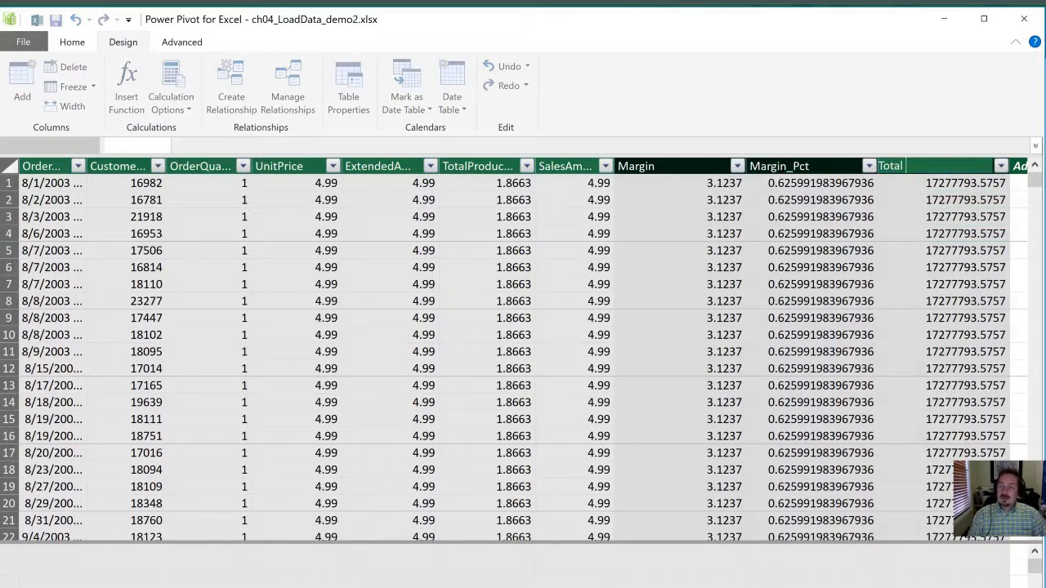
{"action": "type", "text": "Prod"}
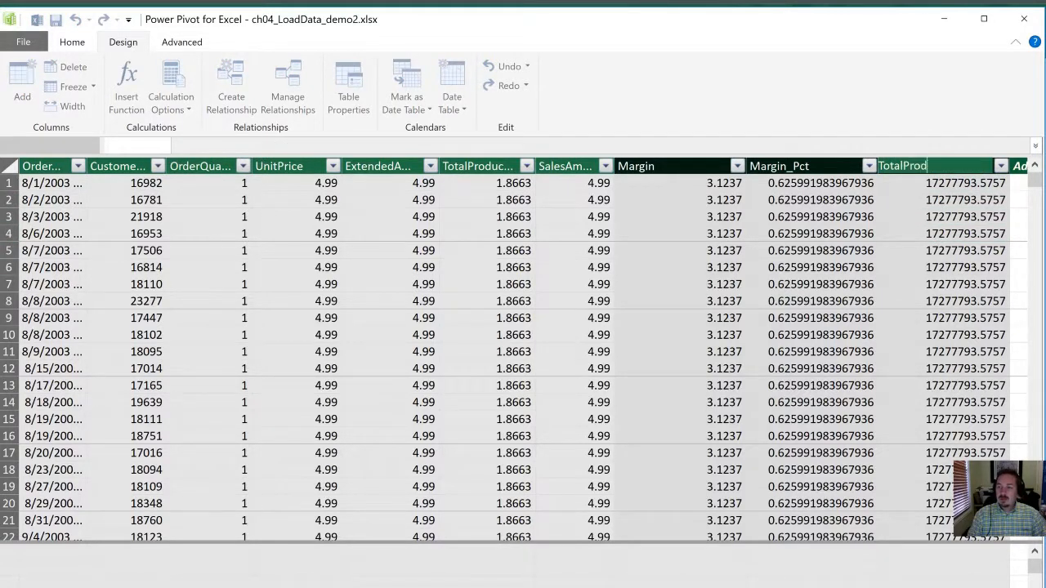
{"action": "type", "text": "uctCost"}
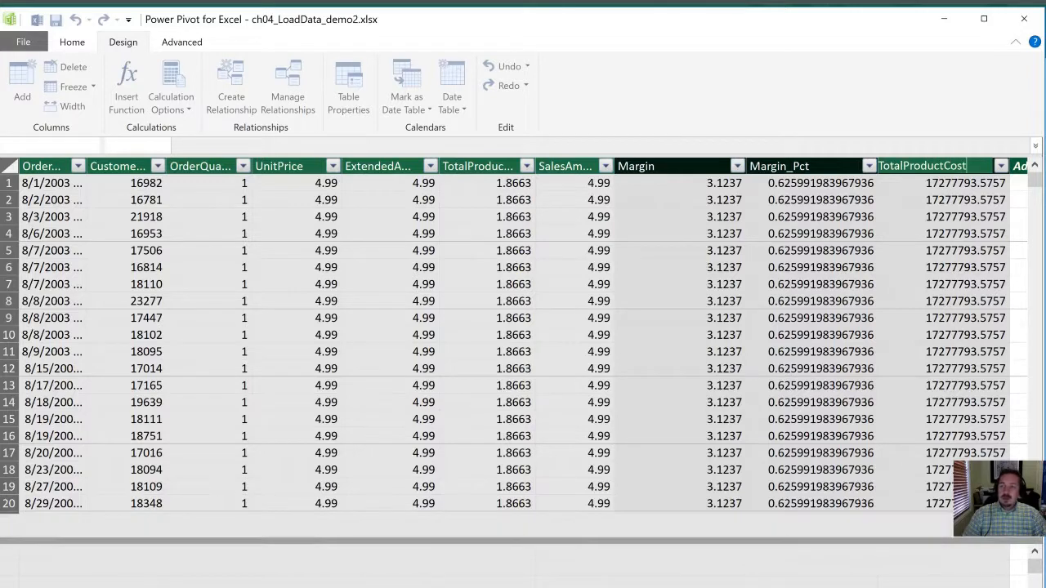
{"action": "key", "text": "Return"}
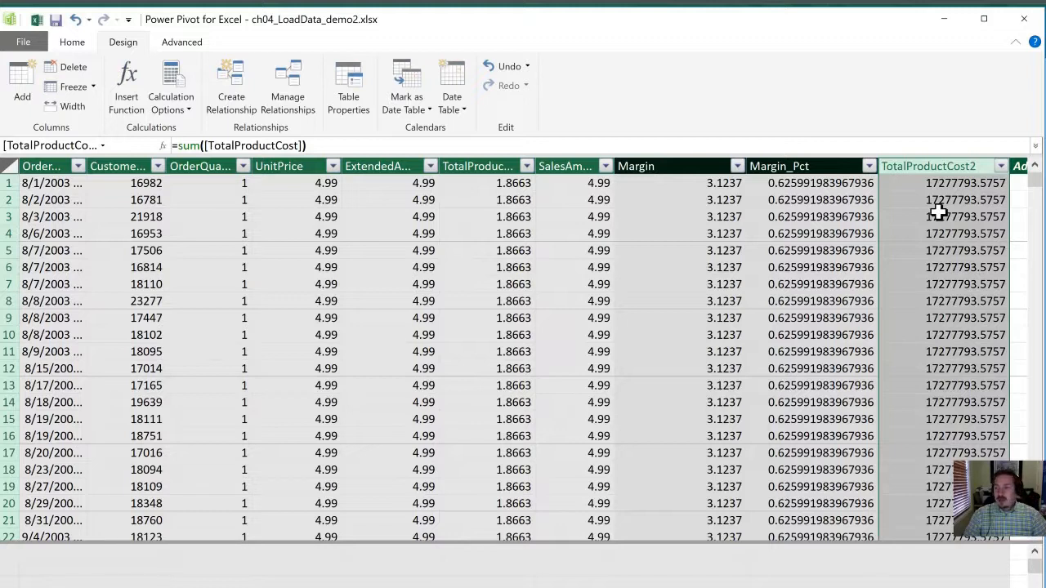
Step: Add a calculated column after TotalProductCost2 with the formula =MONTH( [OrderDate]) and compare its last rows with the order dates
{"action": "left_click", "coordinate": [1017, 199]}
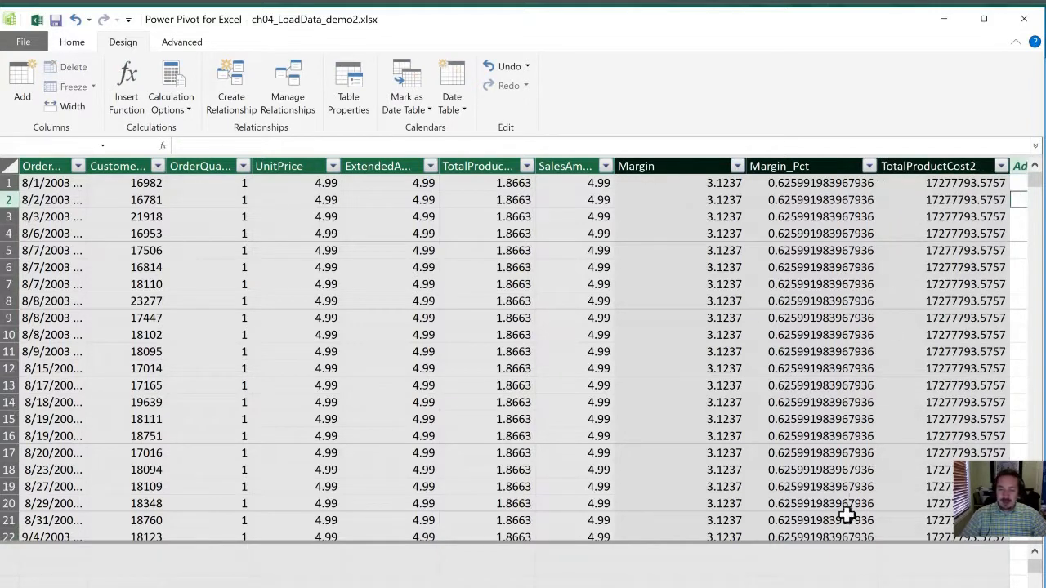
{"action": "scroll", "coordinate": [523, 360], "scroll_direction": "right", "scroll_amount": 1}
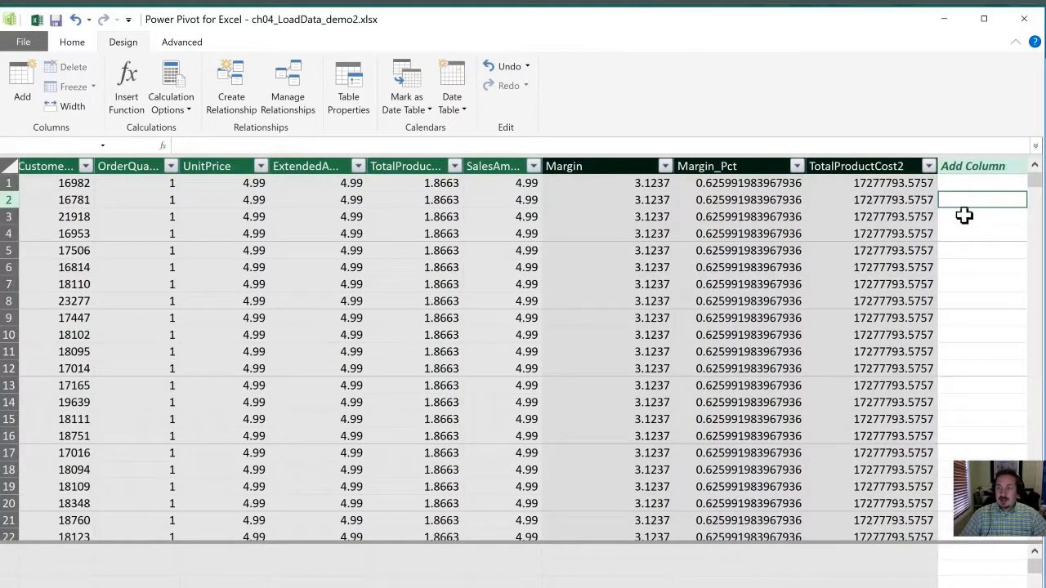
{"action": "left_click", "coordinate": [966, 183]}
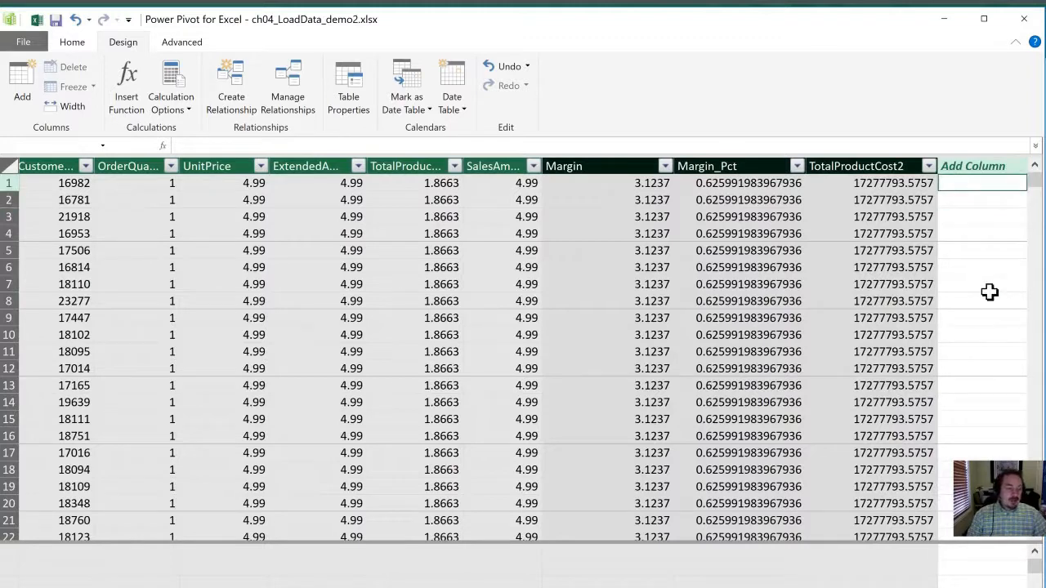
{"action": "type", "text": "="}
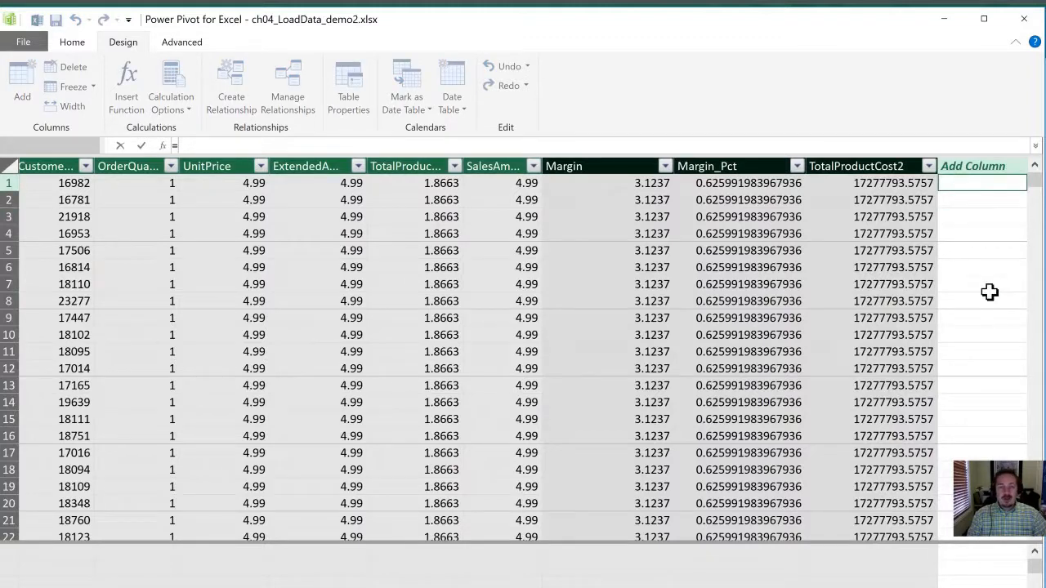
{"action": "type", "text": "mon"}
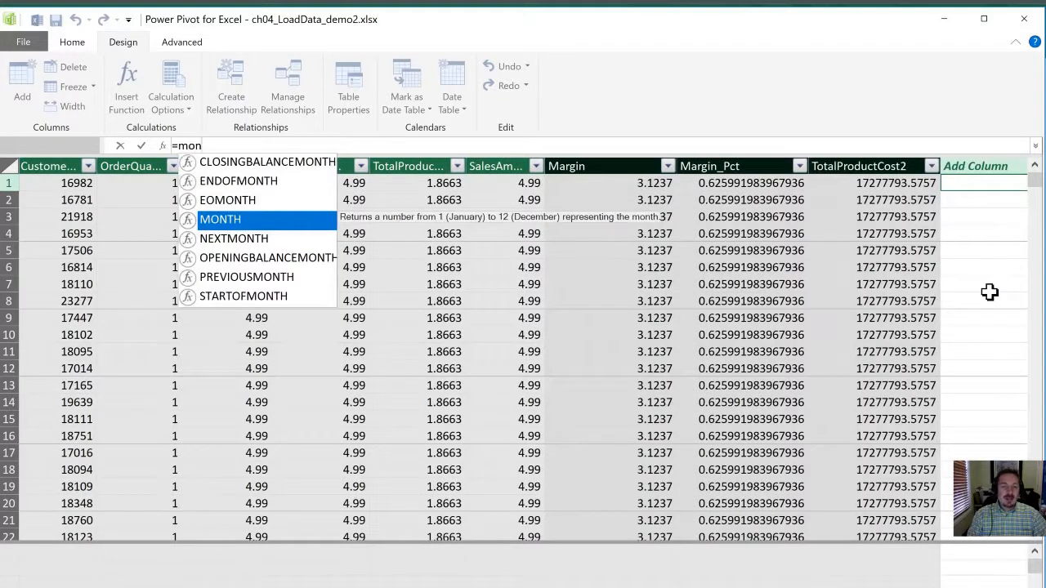
{"action": "key", "text": "Tab"}
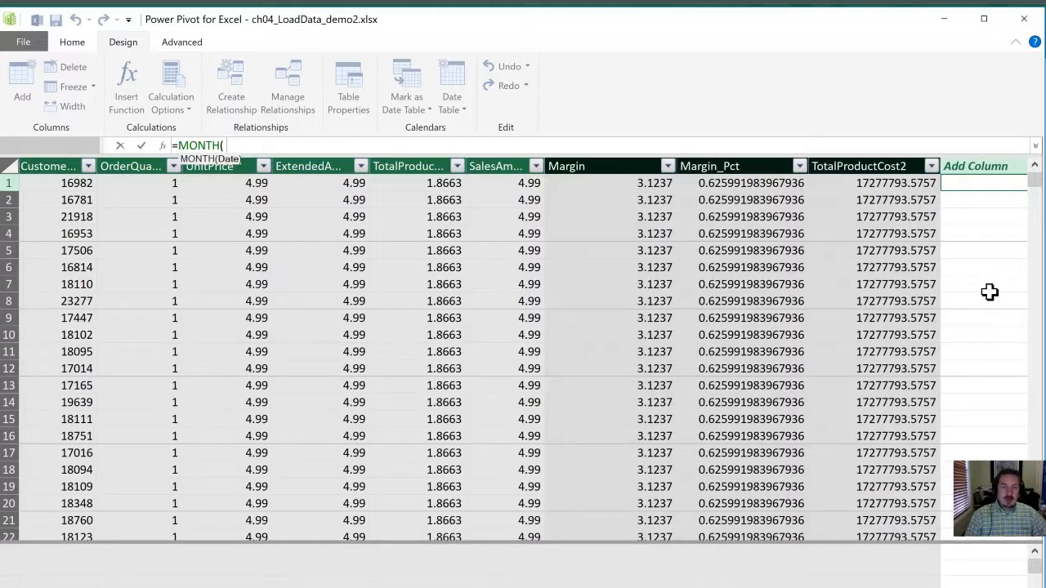
{"action": "type", "text": "["}
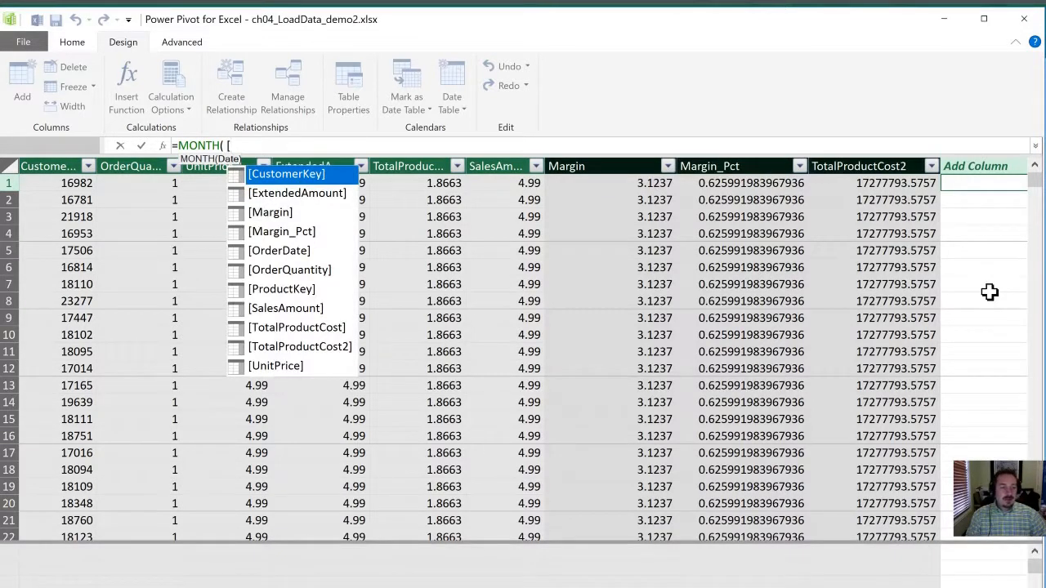
{"action": "type", "text": "o"}
{"action": "key", "text": "Tab"}
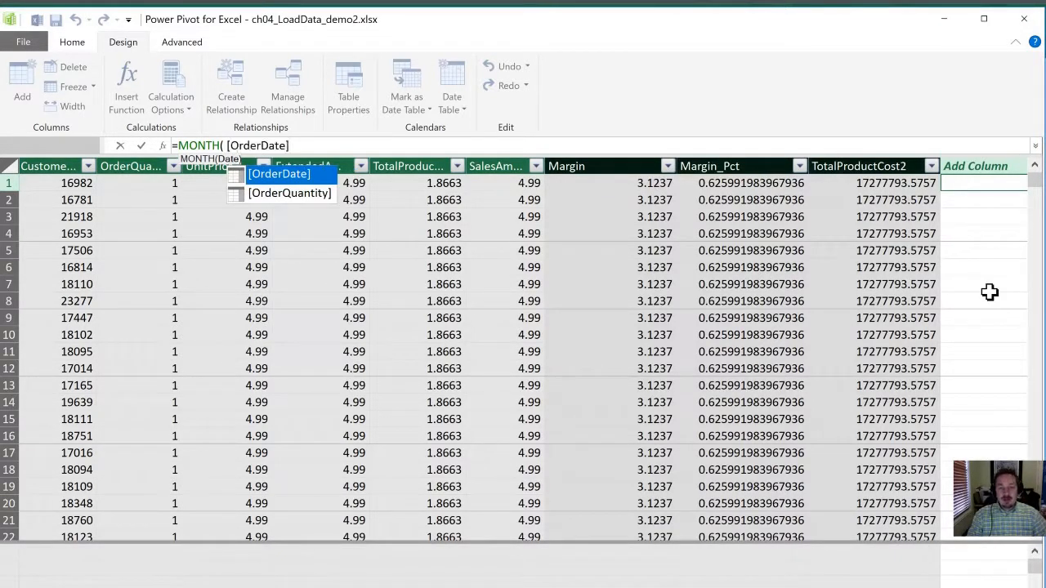
{"action": "type", "text": ")"}
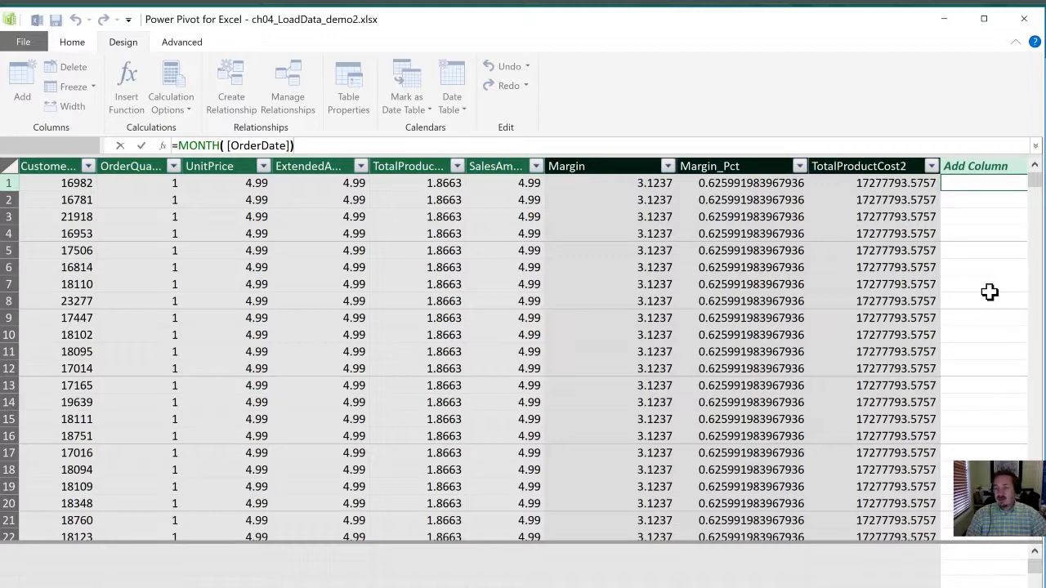
{"action": "key", "text": "Return"}
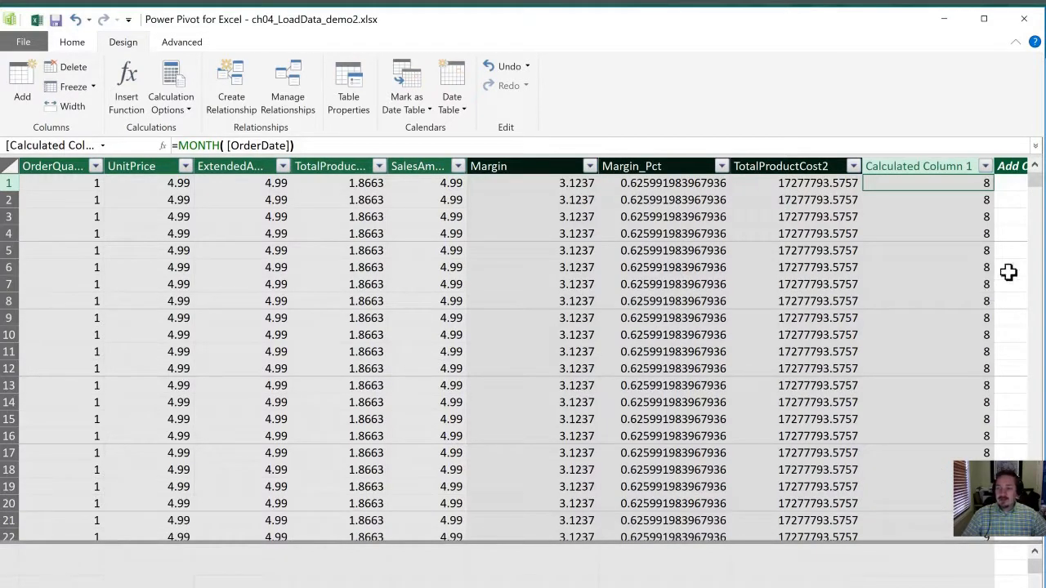
{"action": "left_click", "coordinate": [906, 211]}
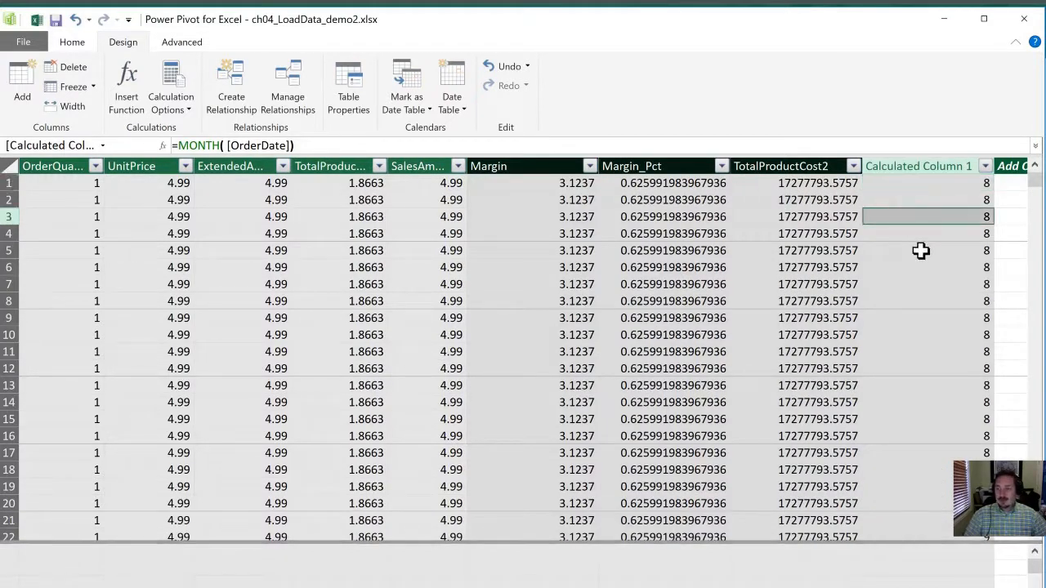
{"action": "key", "text": "ctrl+Down"}
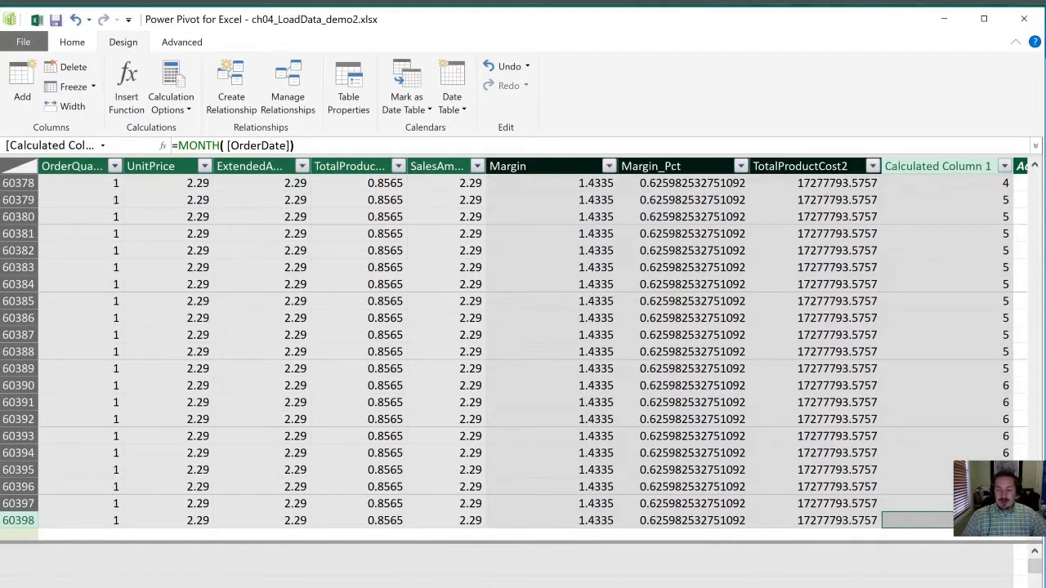
{"action": "scroll", "coordinate": [523, 352], "scroll_direction": "left", "scroll_amount": 3}
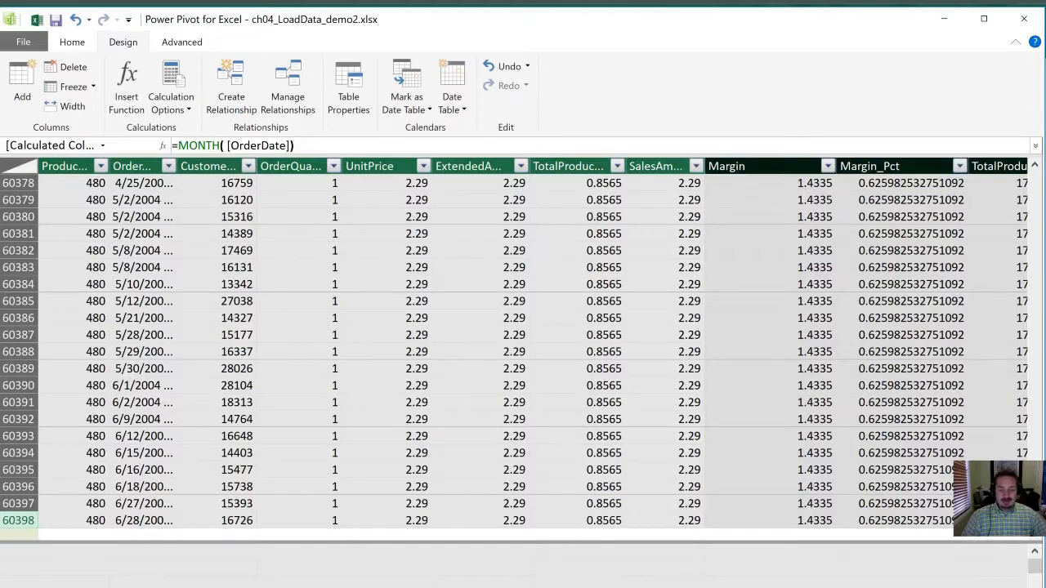
{"action": "scroll", "coordinate": [523, 351], "scroll_direction": "right", "scroll_amount": 3}
Step: Add a calculated column after the month column with the formula =YEAR([OrderDate]) and check its values up to the first row
{"action": "left_click", "coordinate": [958, 372]}
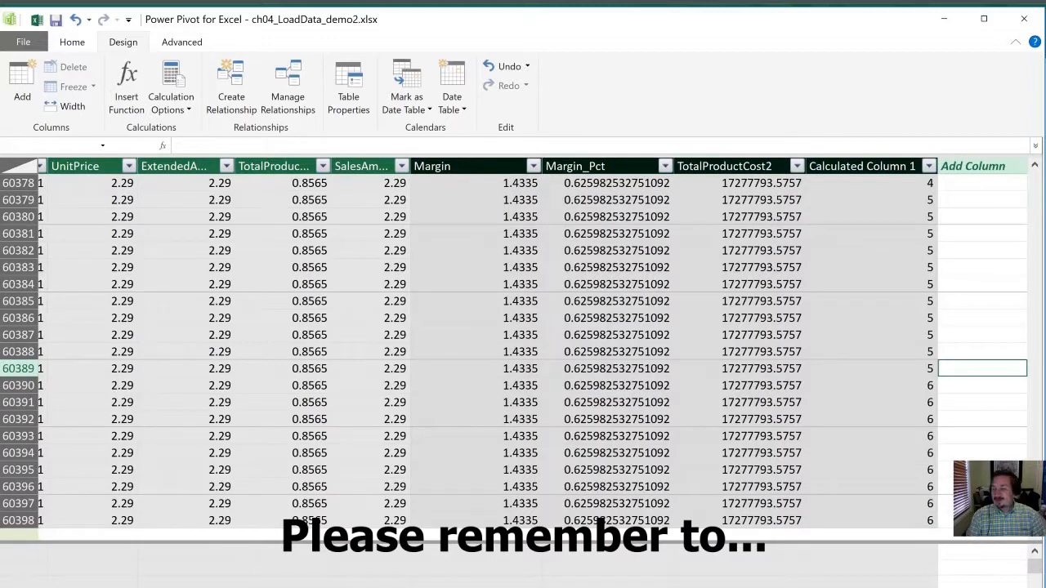
{"action": "left_click", "coordinate": [245, 145]}
{"action": "type", "text": "=yeo"}
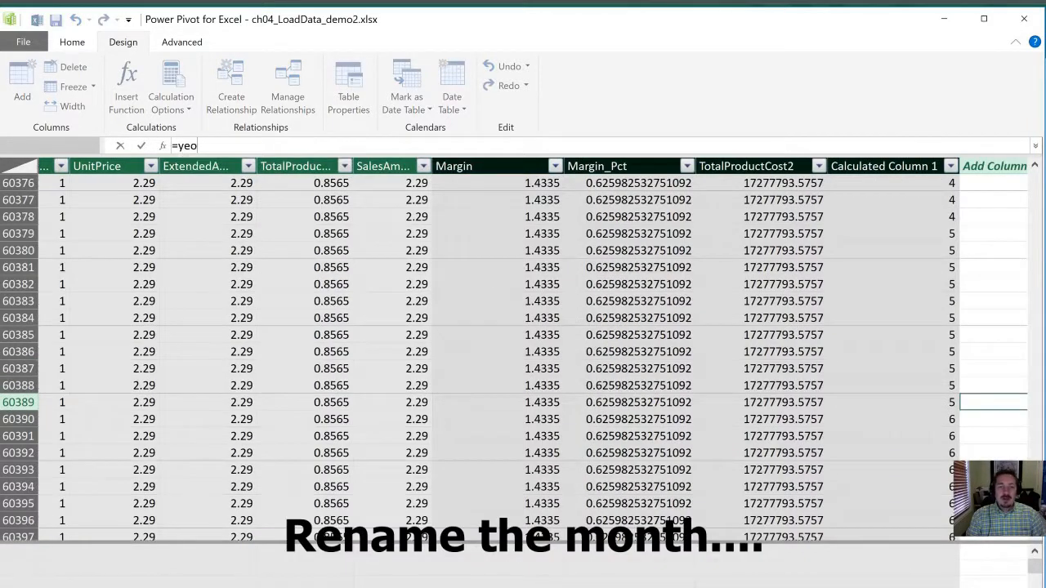
{"action": "key", "text": "BackSpace"}
{"action": "type", "text": "a"}
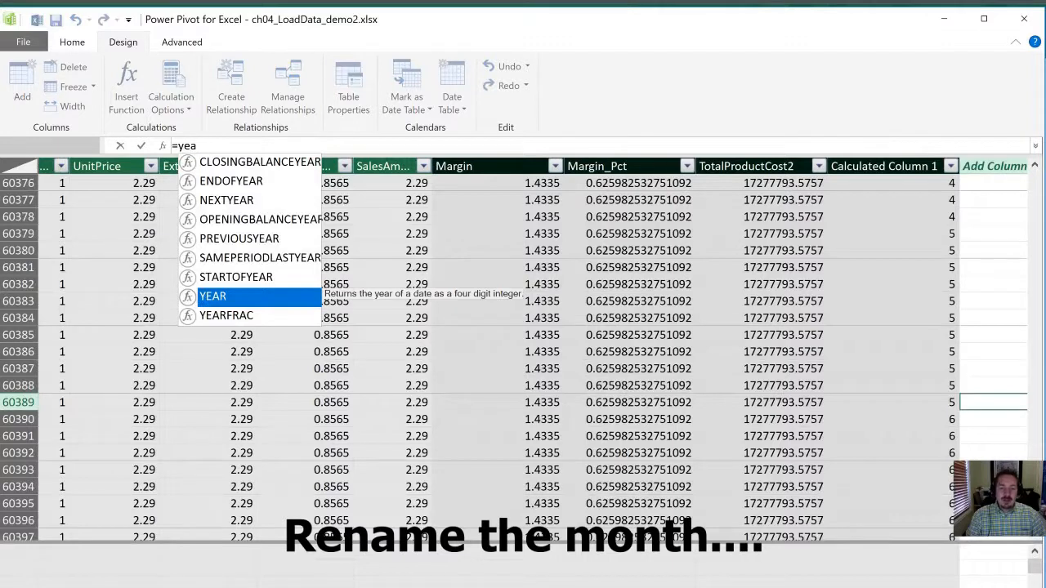
{"action": "key", "text": "Tab"}
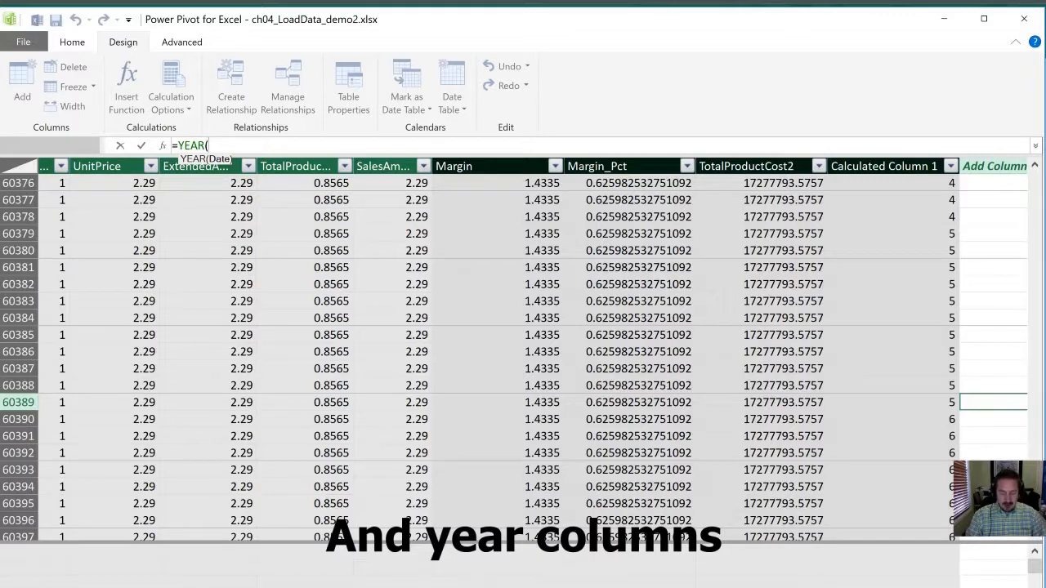
{"action": "type", "text": "["}
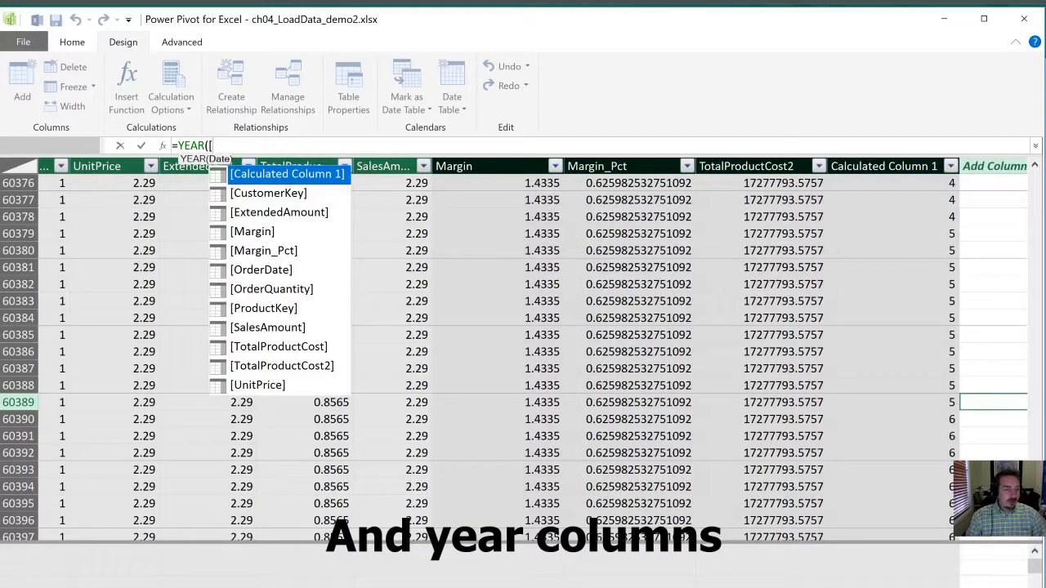
{"action": "type", "text": "or"}
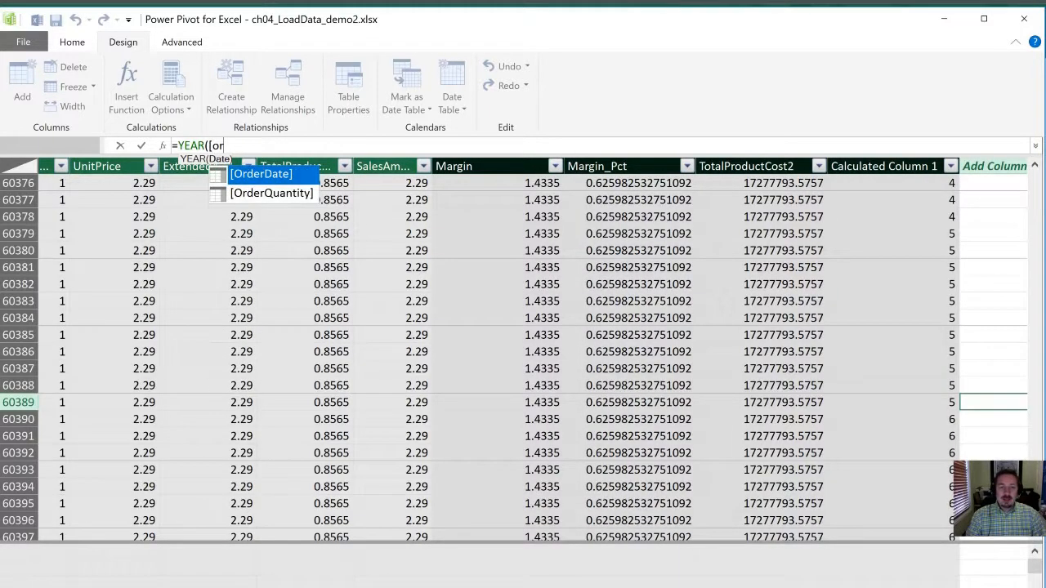
{"action": "key", "text": "Tab"}
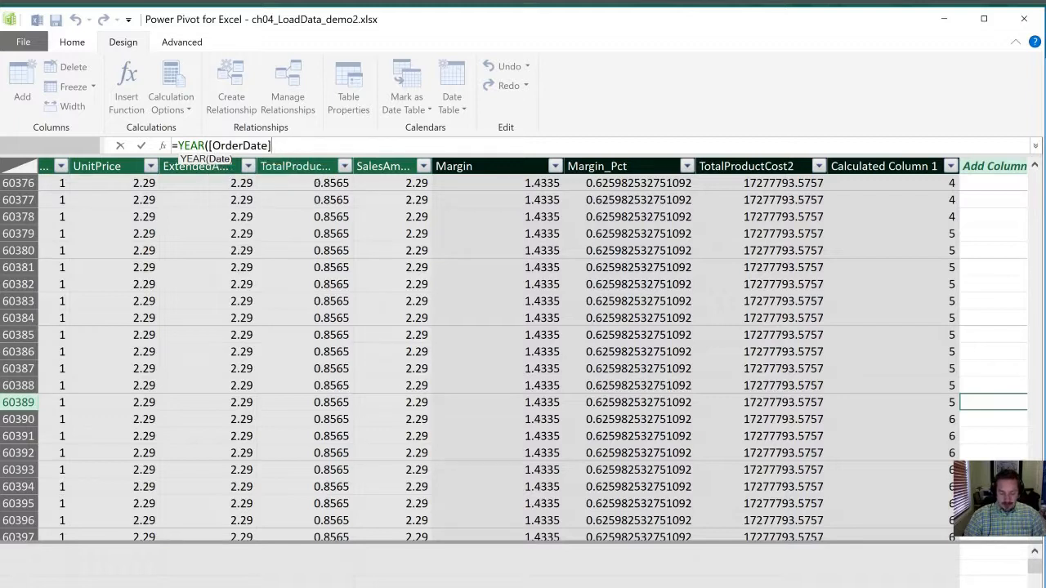
{"action": "type", "text": ")"}
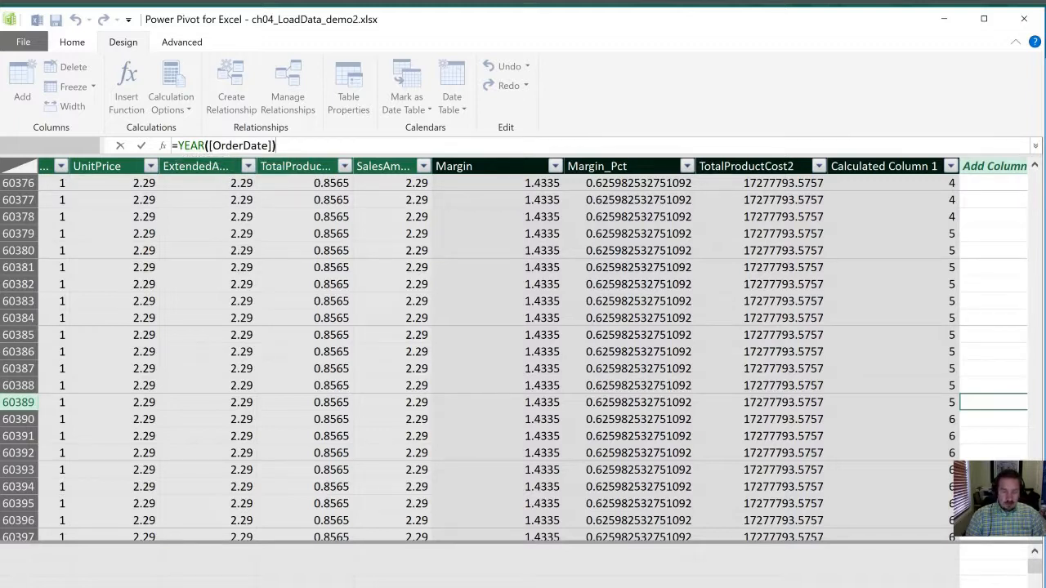
{"action": "key", "text": "Return"}
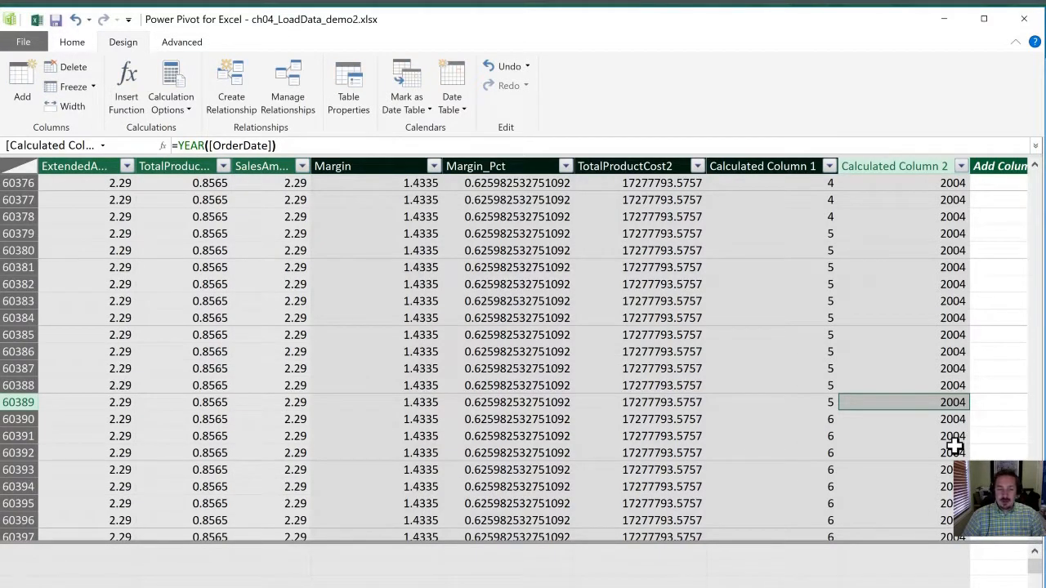
{"action": "left_click", "coordinate": [883, 488]}
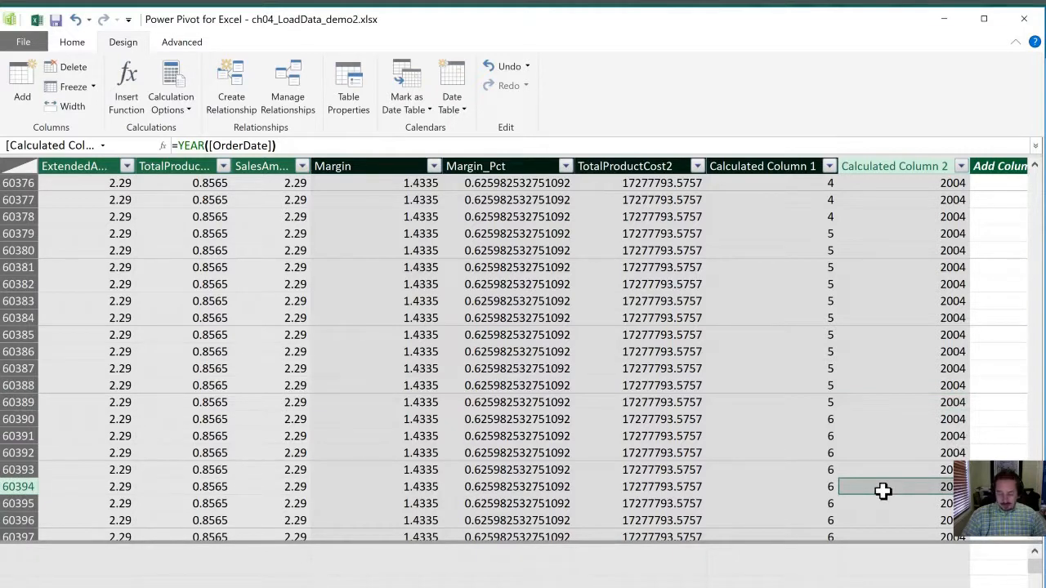
{"action": "key", "text": "ctrl+Up"}
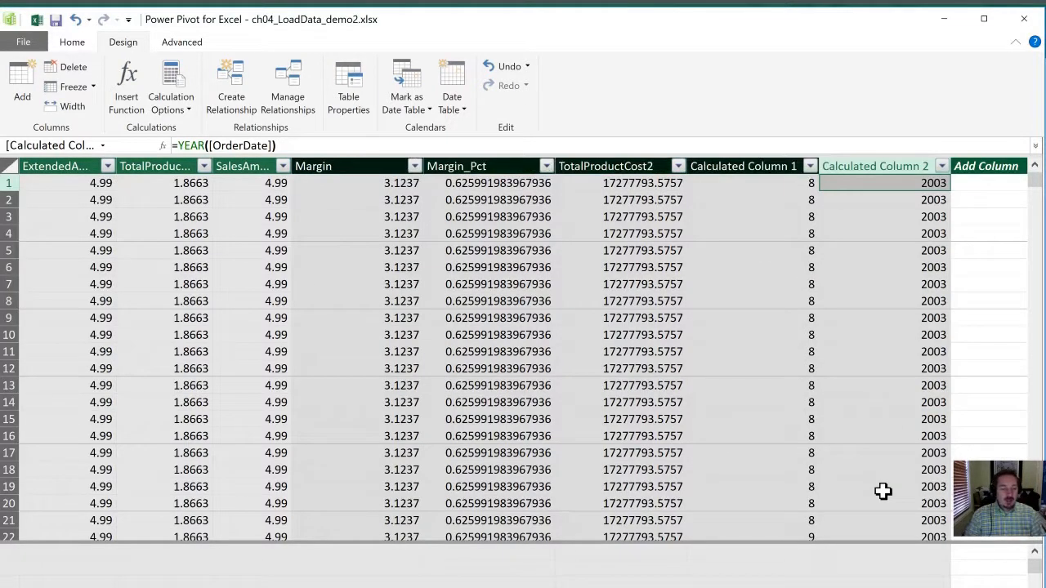